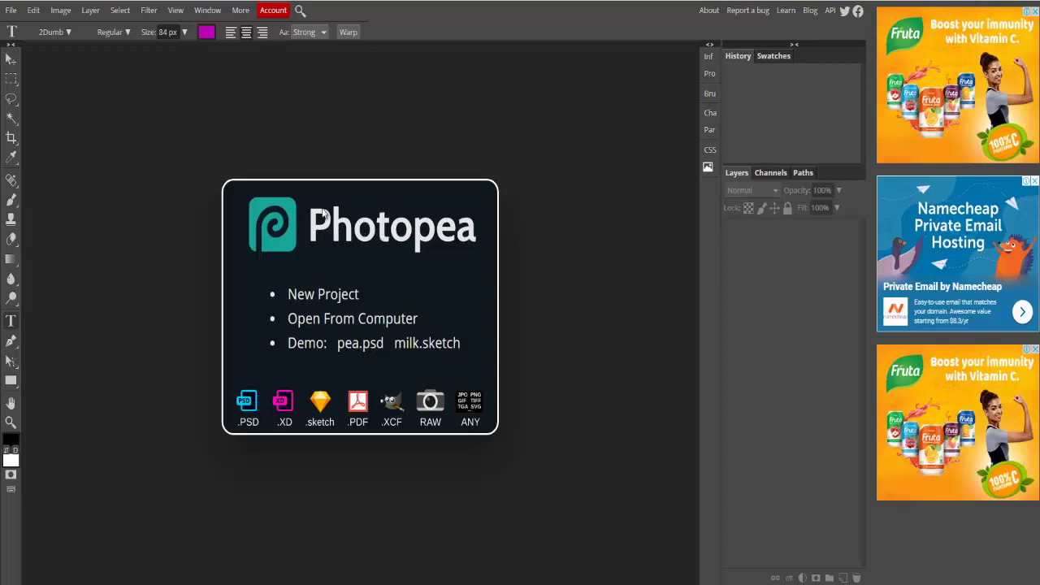
Open the Project07 logo file from the Personal folder's Project07 subfolder
left_click(10, 10)
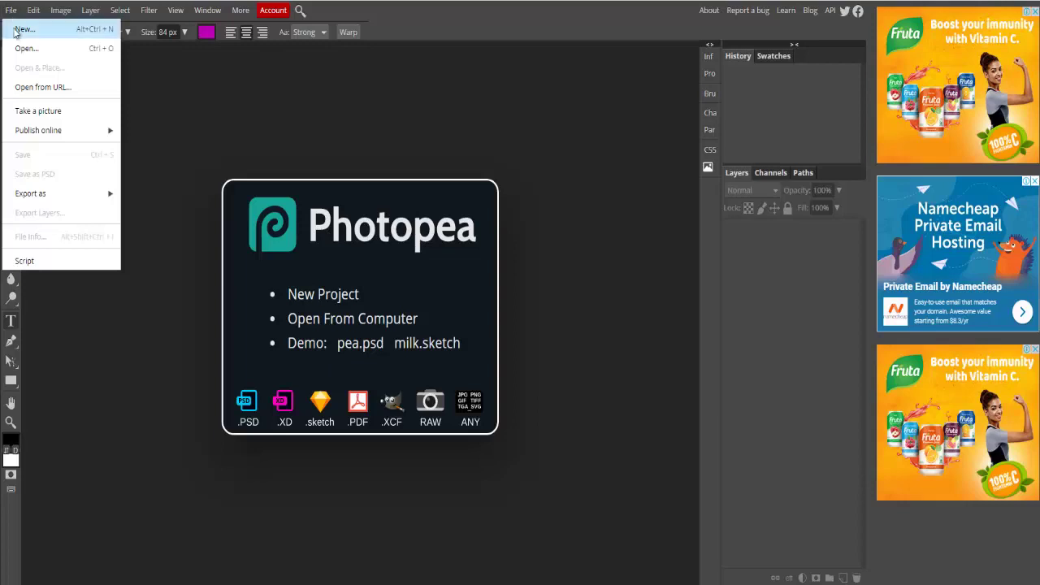
left_click(24, 48)
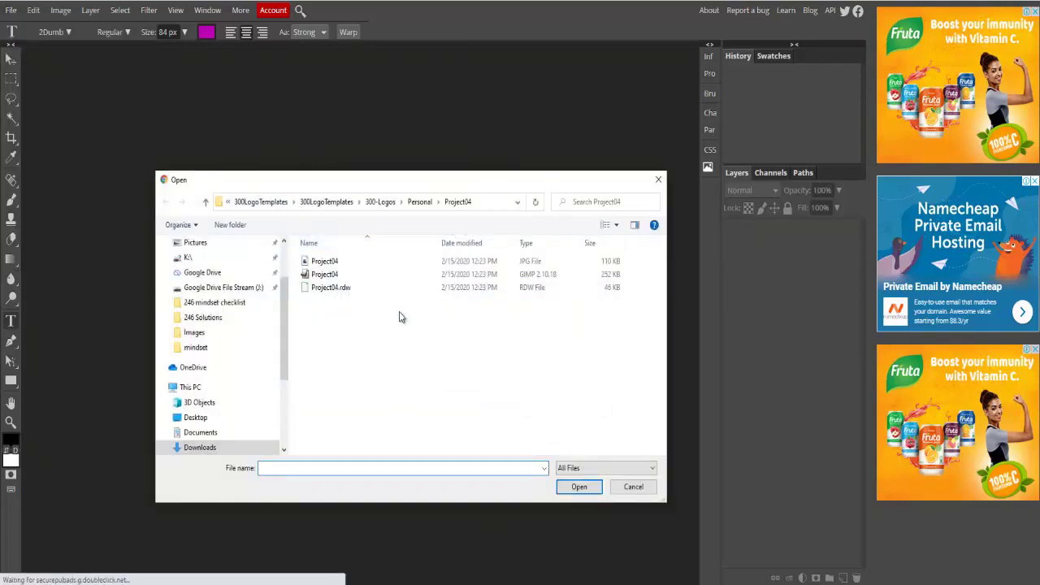
left_click(206, 201)
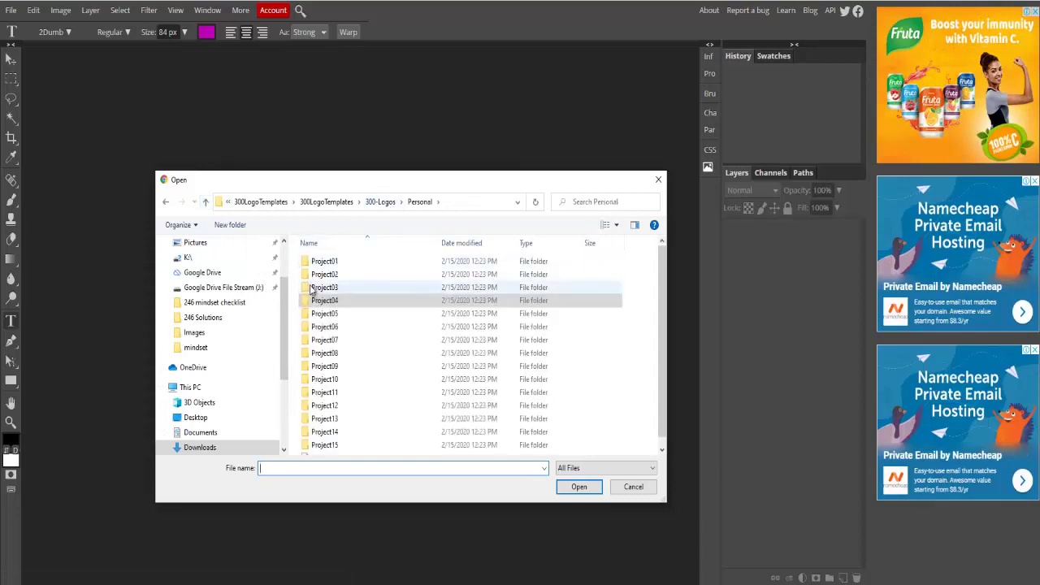
double_click(329, 343)
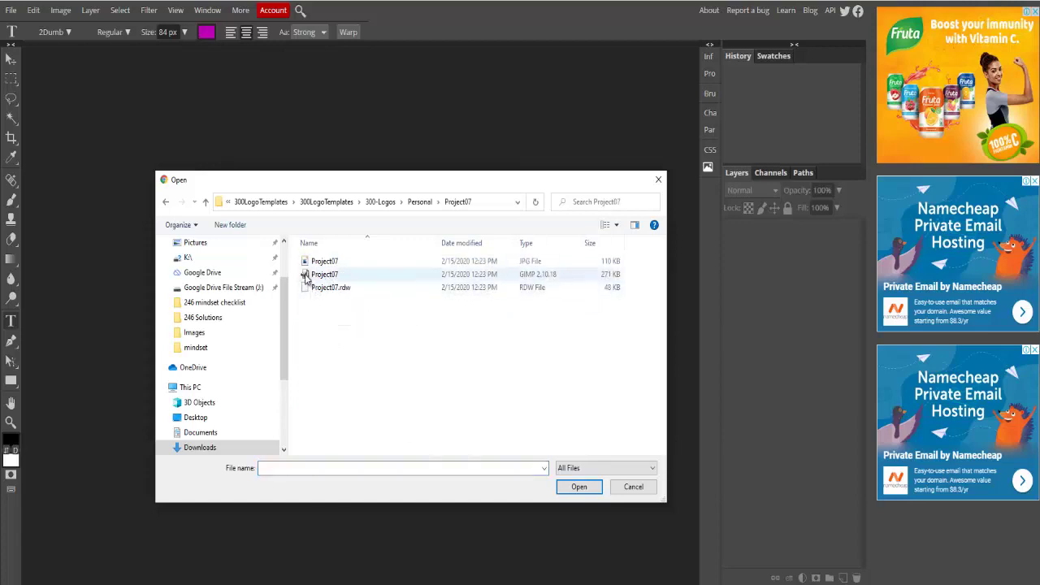
mouse_move(325, 274)
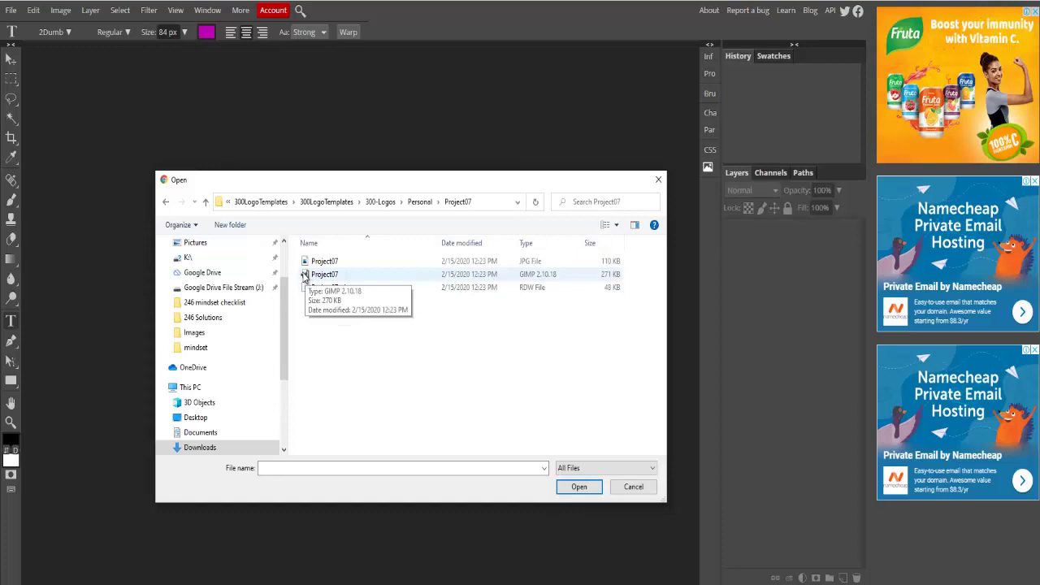
double_click(305, 276)
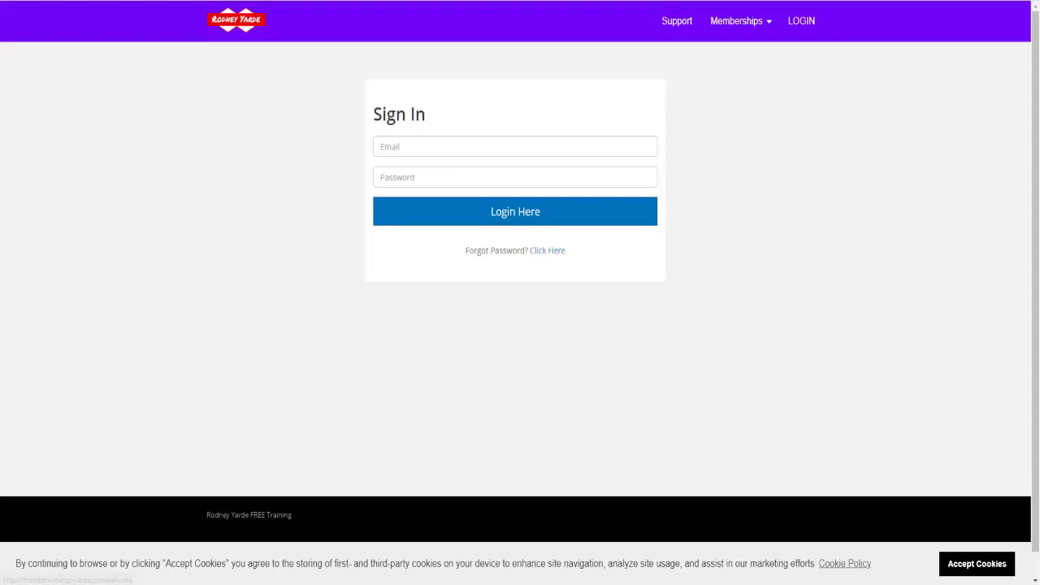
Leave the membership site's sign-in page for its main page
left_click(256, 28)
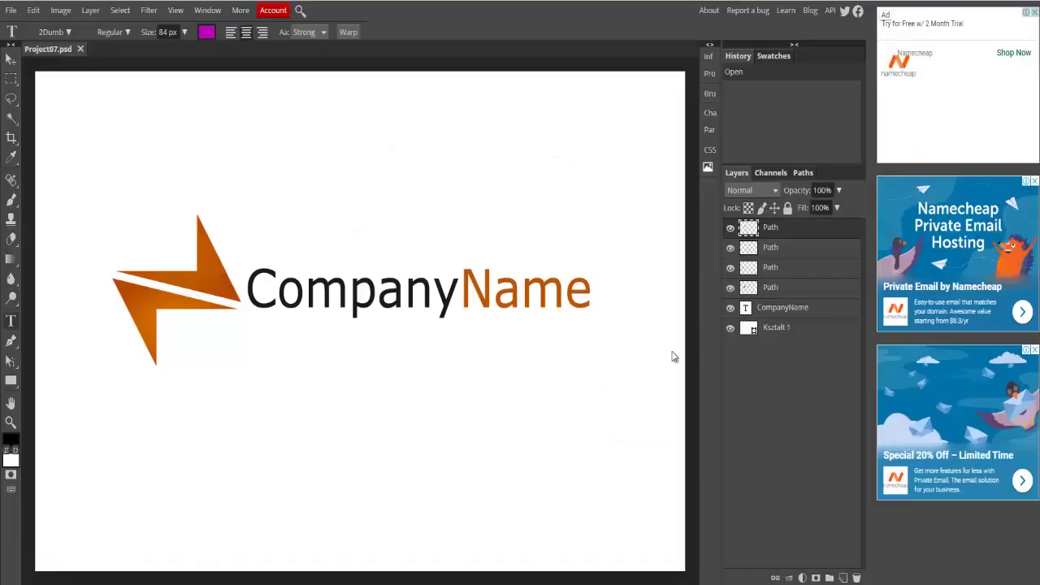
Hide the white Kształt 1 background layer and undo a stray empty text layer
left_click(731, 329)
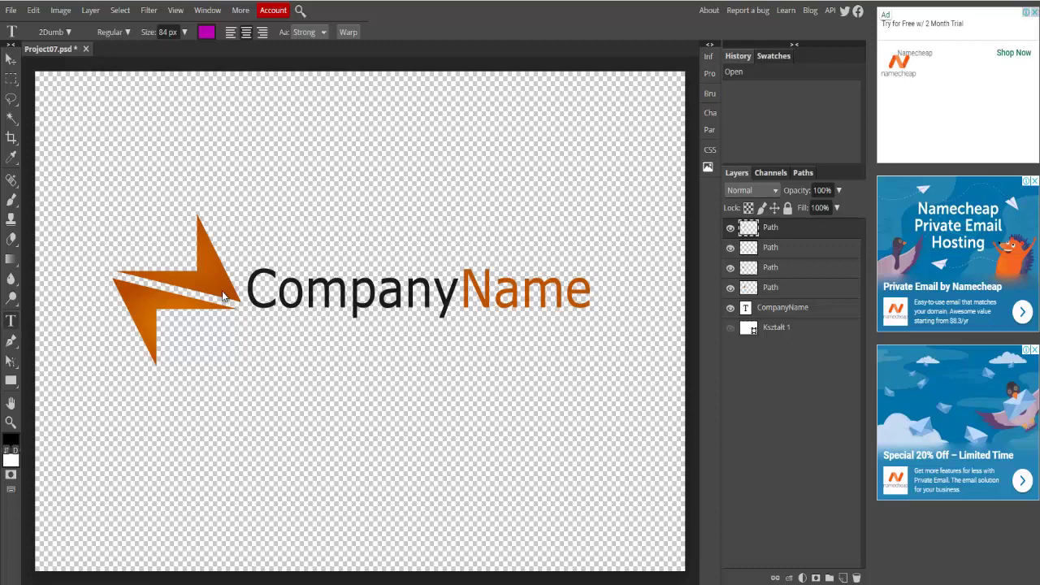
left_click(246, 285)
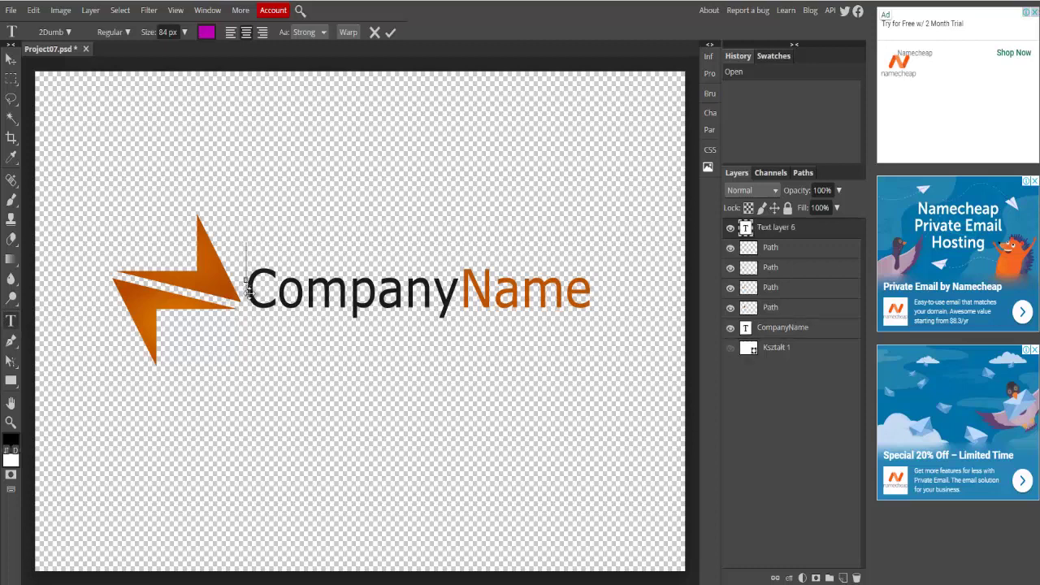
left_click(33, 10)
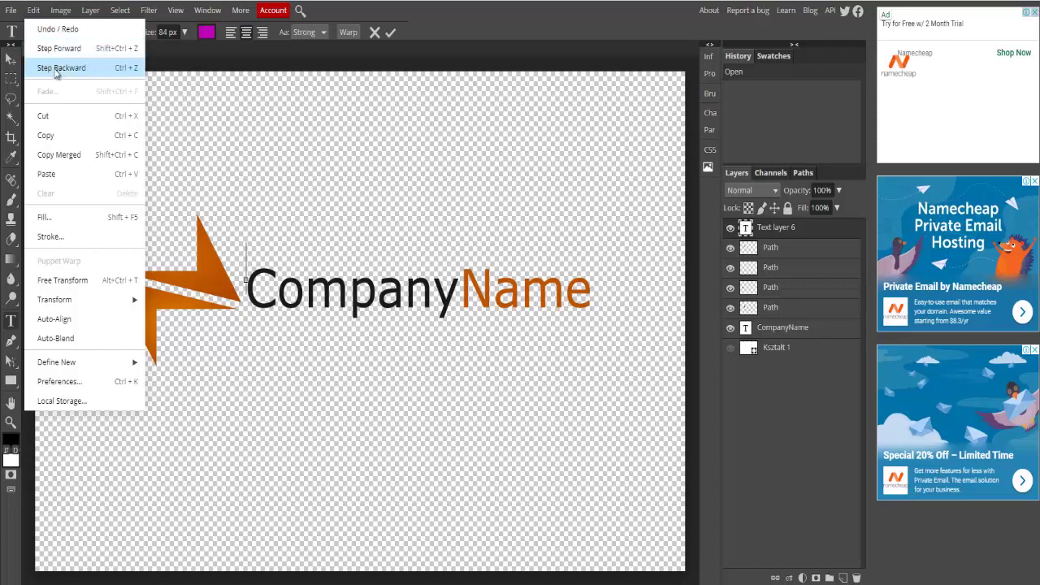
left_click(53, 31)
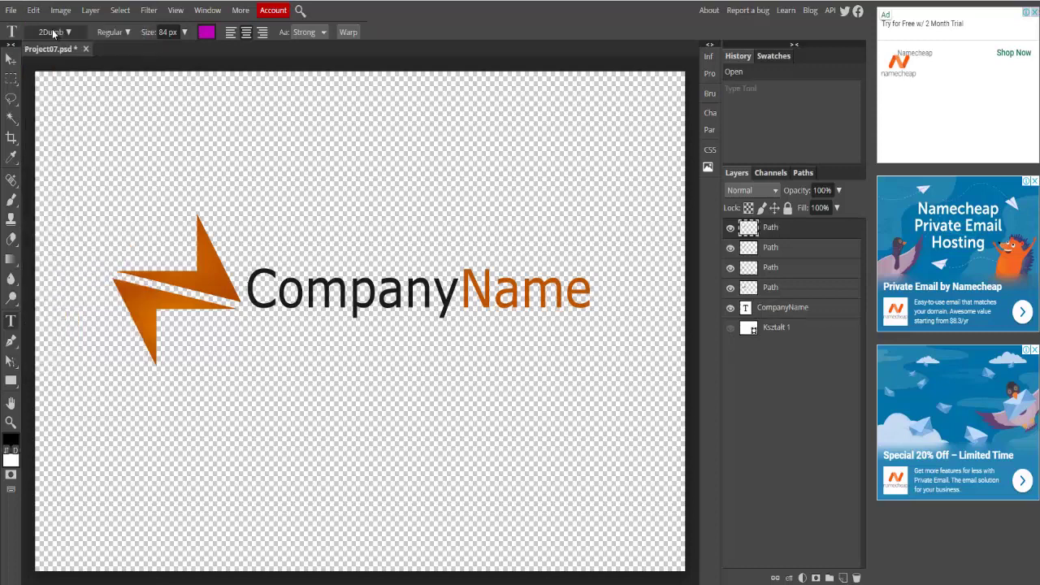
Replace the CompanyName text with 'Fitness Girl' and nudge it left toward the bolt
left_click(260, 285)
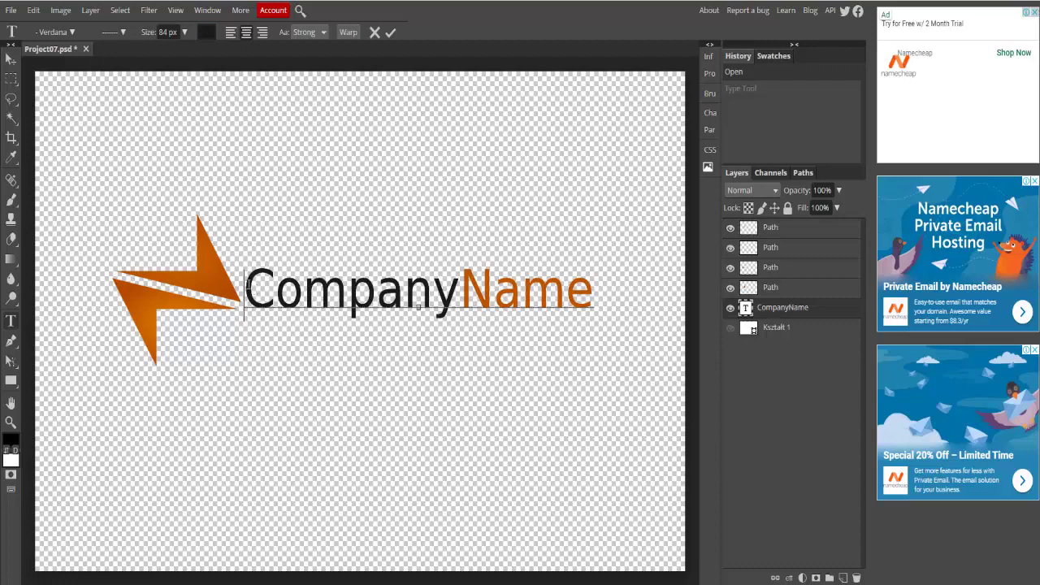
mouse_move(246, 285)
left_mouse_down()
mouse_move(594, 289)
mouse_move(583, 288)
left_mouse_up()
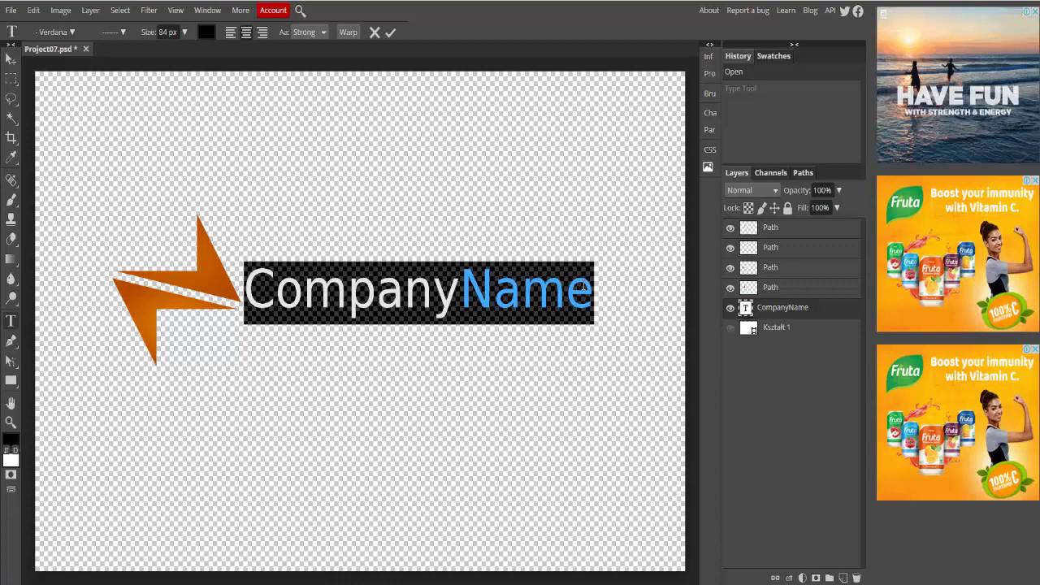
type("Fitn")
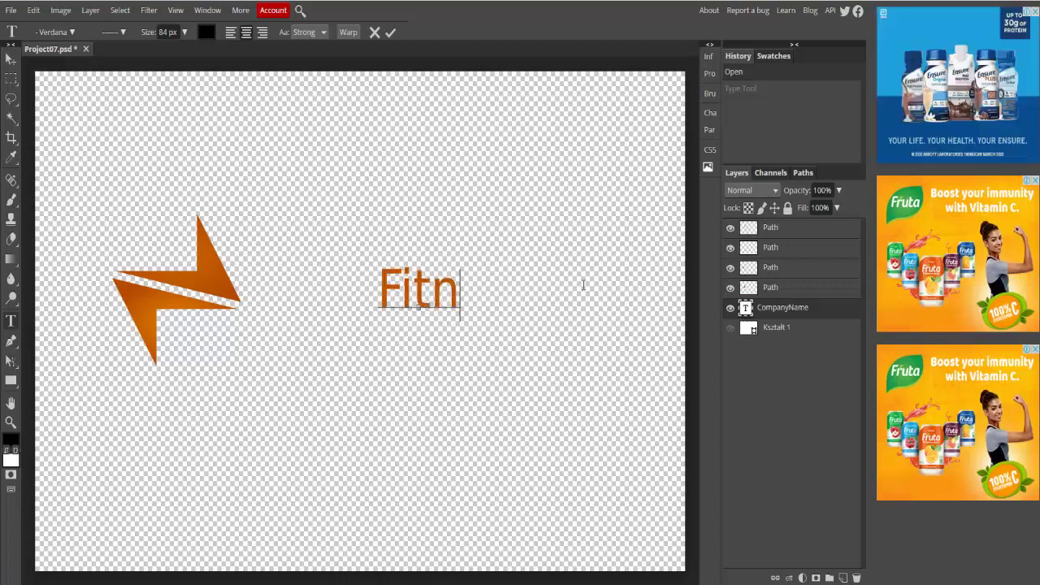
type("ess")
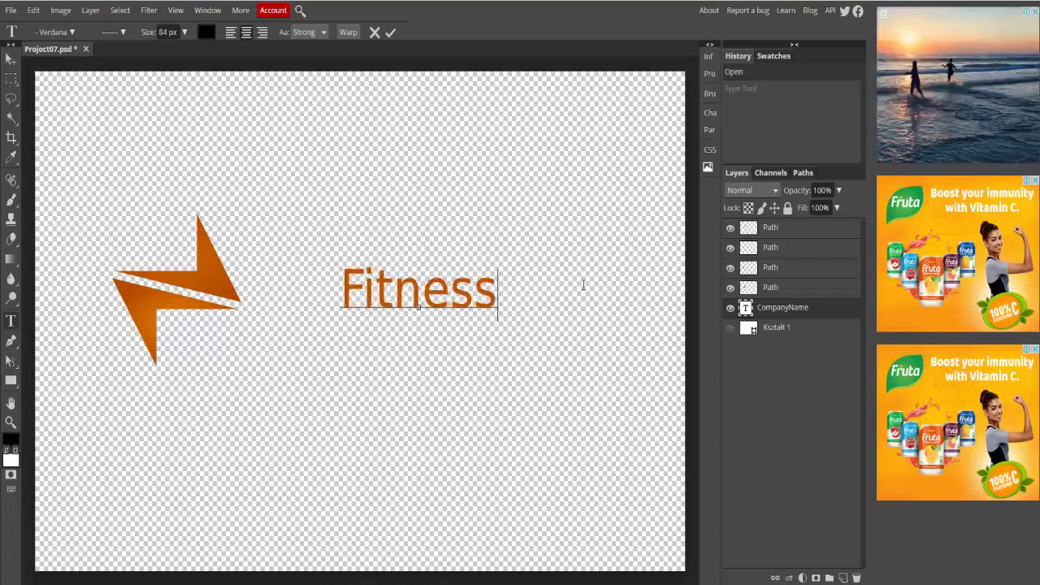
type(" Girl")
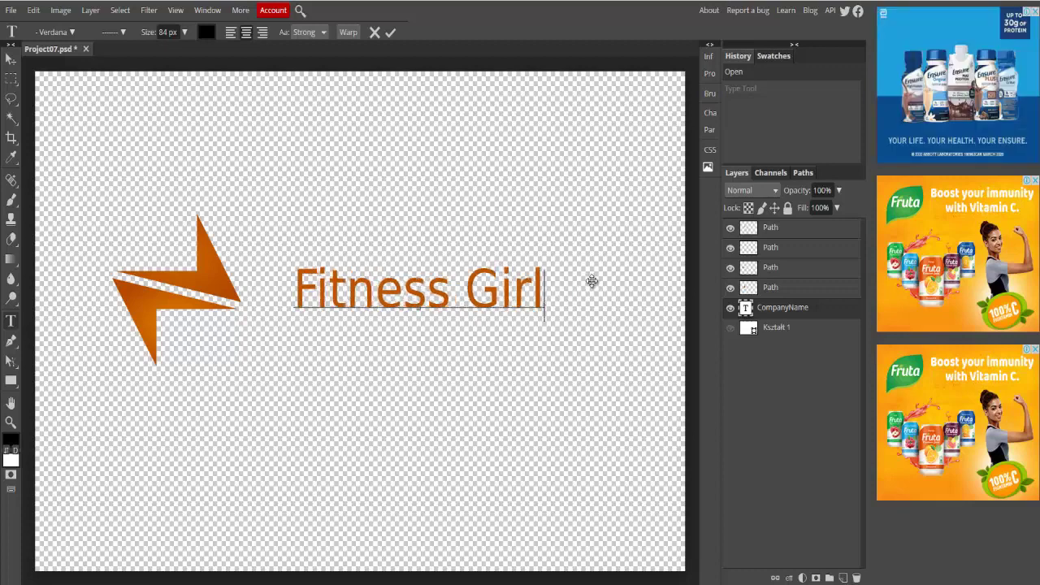
left_click_drag(555, 290, 513, 291)
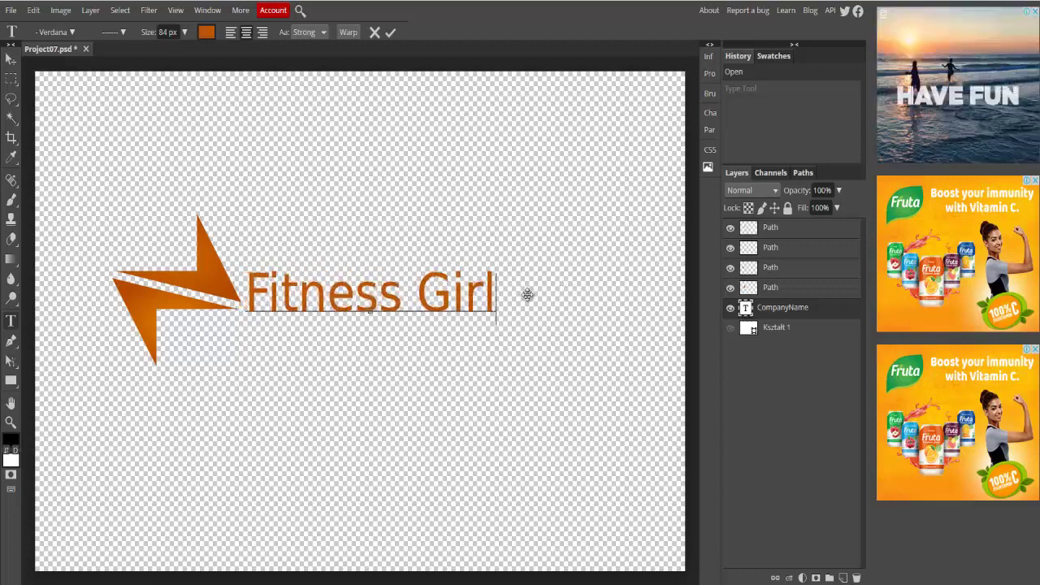
Try the 20 db font, then set all of 'Fitness Girl' in 1942 report
left_click(70, 31)
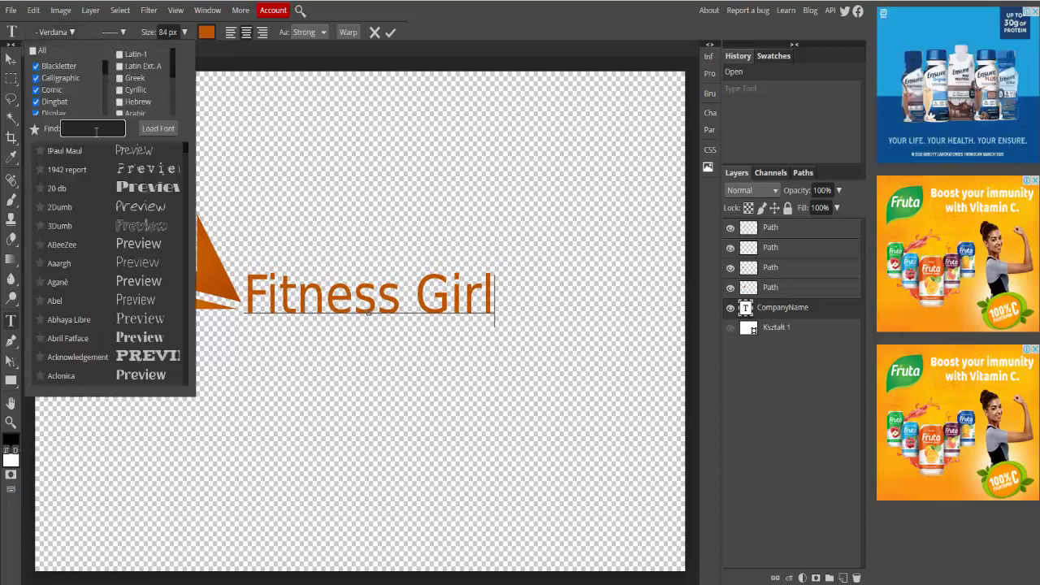
left_click(132, 186)
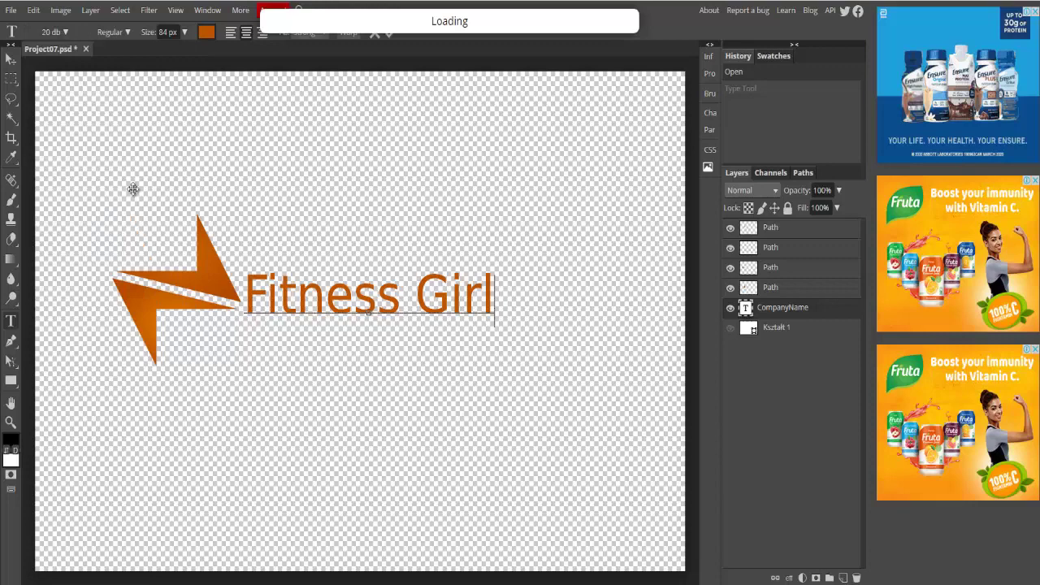
double_click(301, 294)
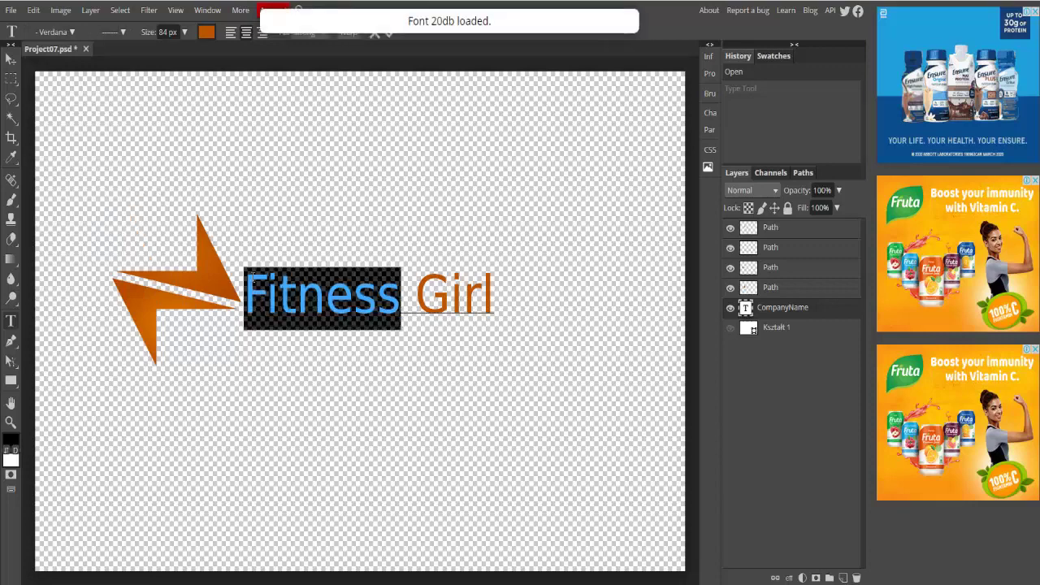
key("Left")
key("shift+Right")
key("shift+Right")
key("shift+Right")
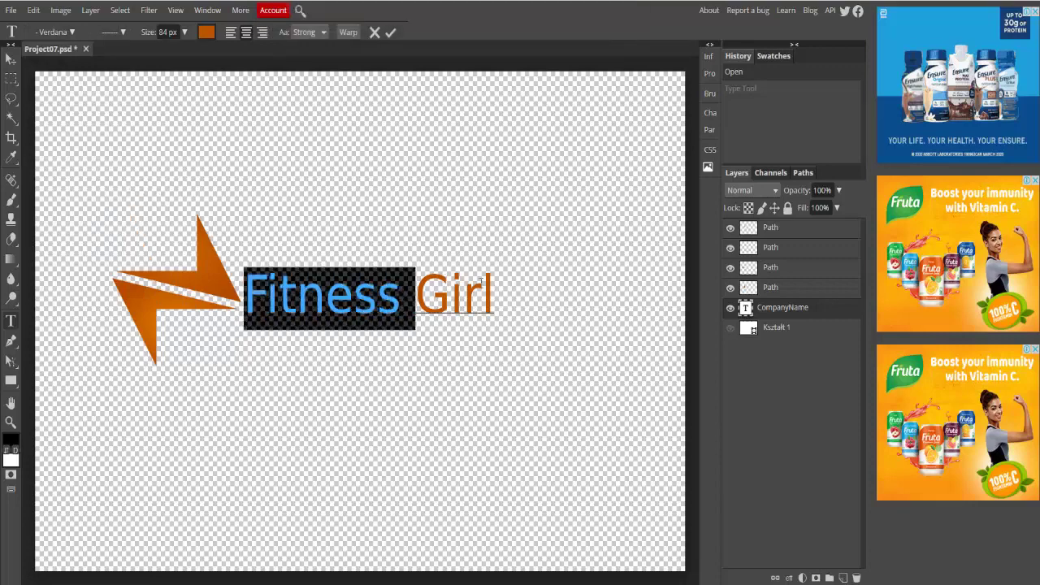
key("shift+Right")
key("shift+Right")
key("shift+Right")
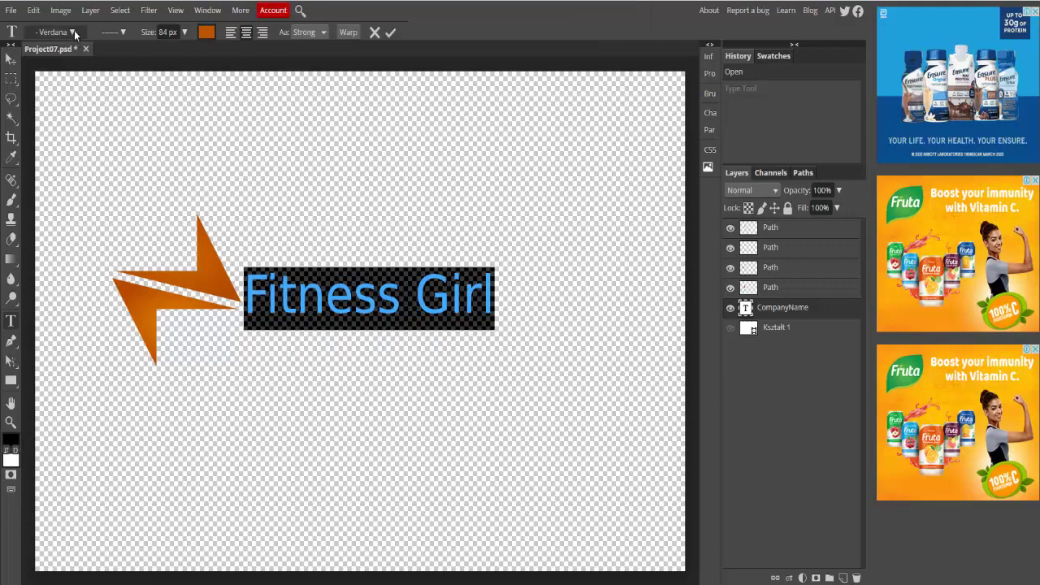
left_click(73, 33)
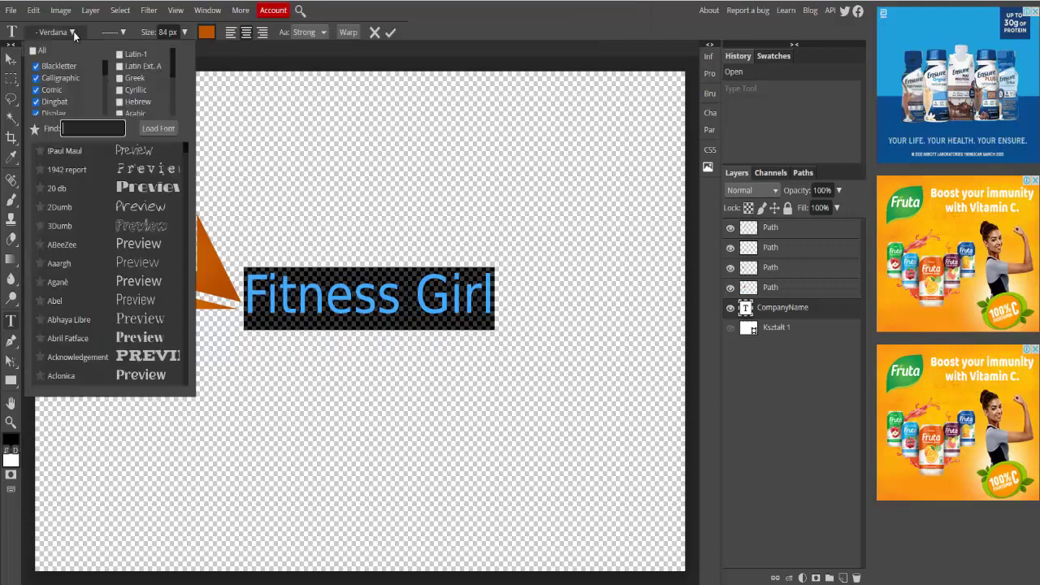
left_click(135, 171)
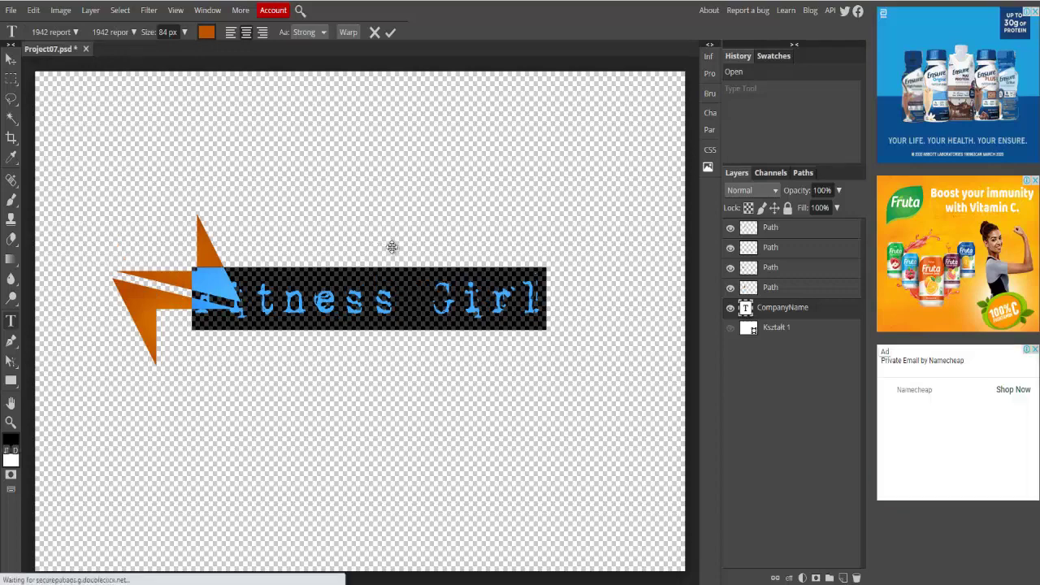
Move the text right of the bolt, commit it, and preview against the white background
left_click_drag(372, 247, 429, 241)
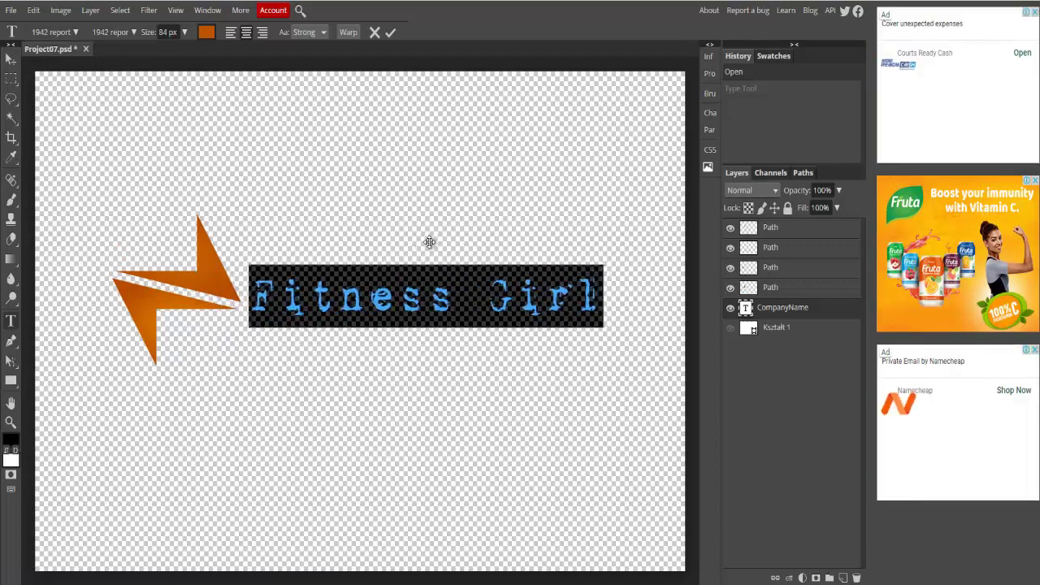
left_click(731, 329)
left_click(731, 329)
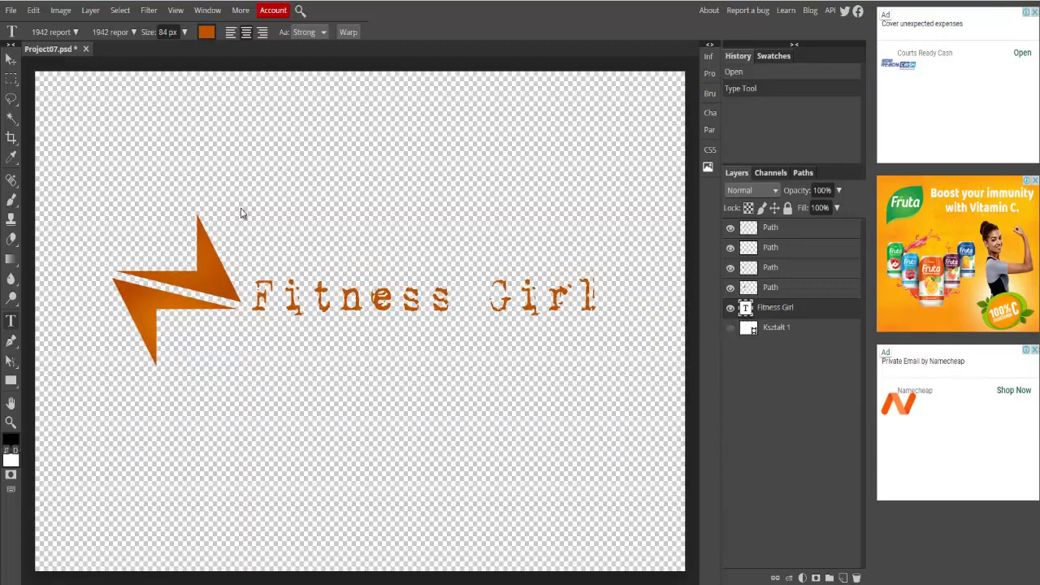
left_click_drag(253, 277, 603, 297)
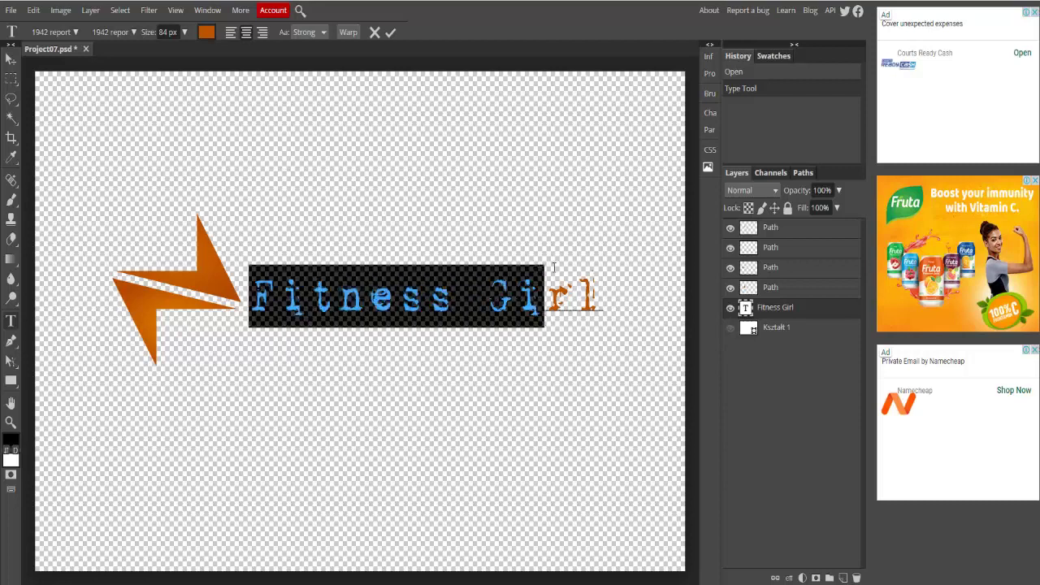
Try blue and black, then apply yellow to the Fitness Girl text
left_click(207, 33)
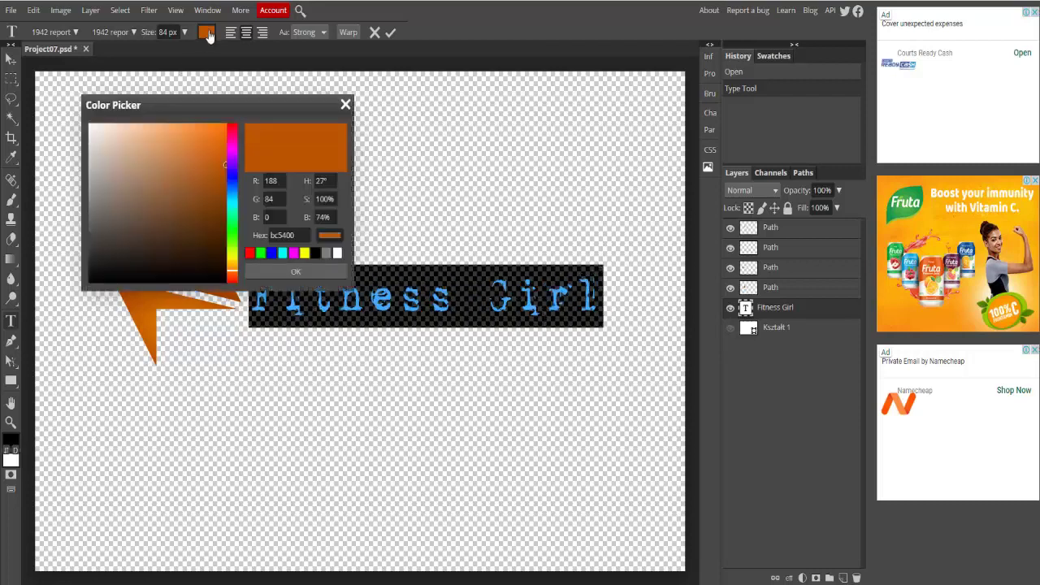
left_click(271, 253)
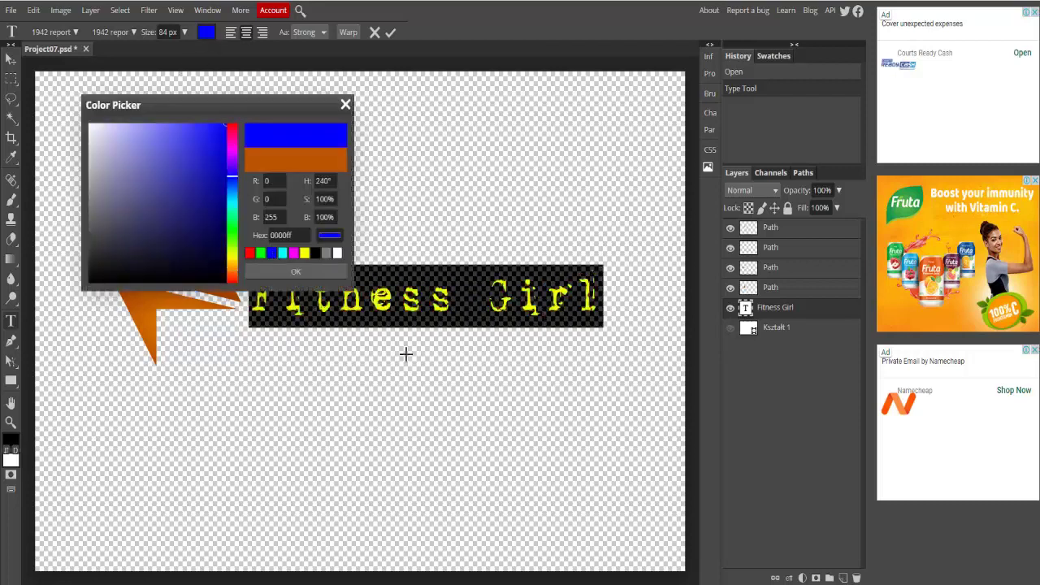
left_click(439, 361)
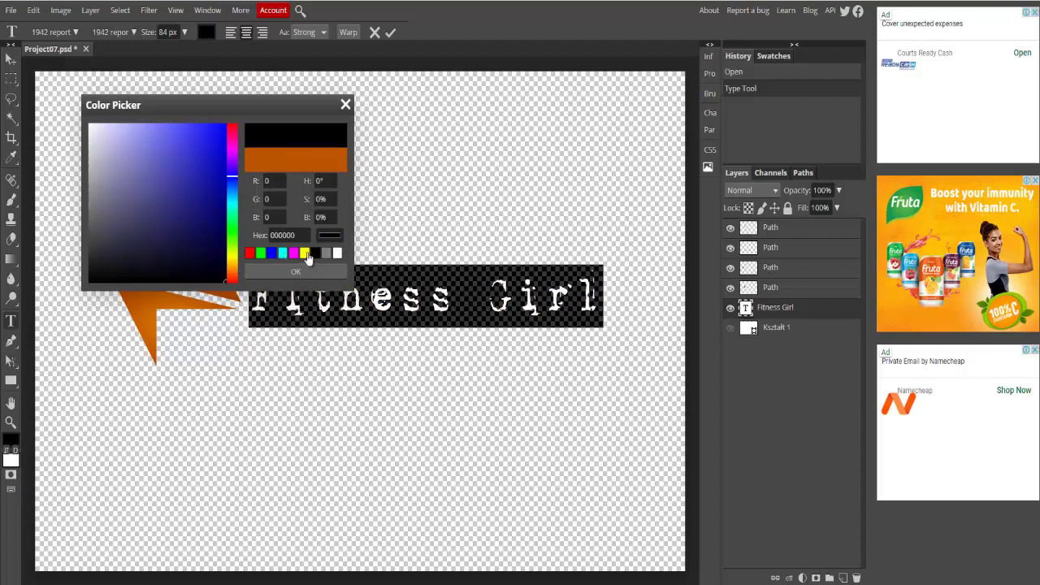
left_click(305, 254)
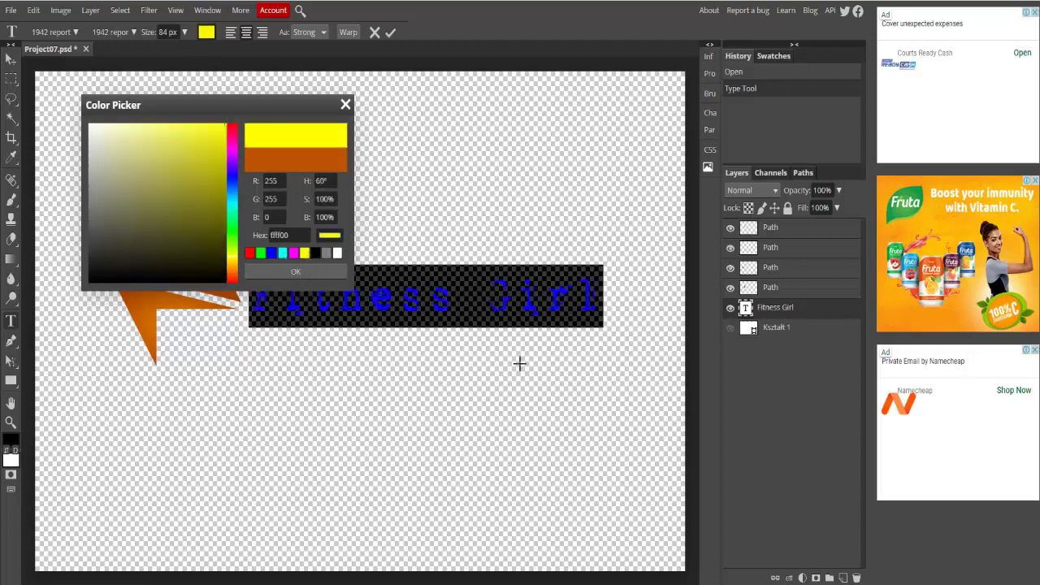
left_click(293, 271)
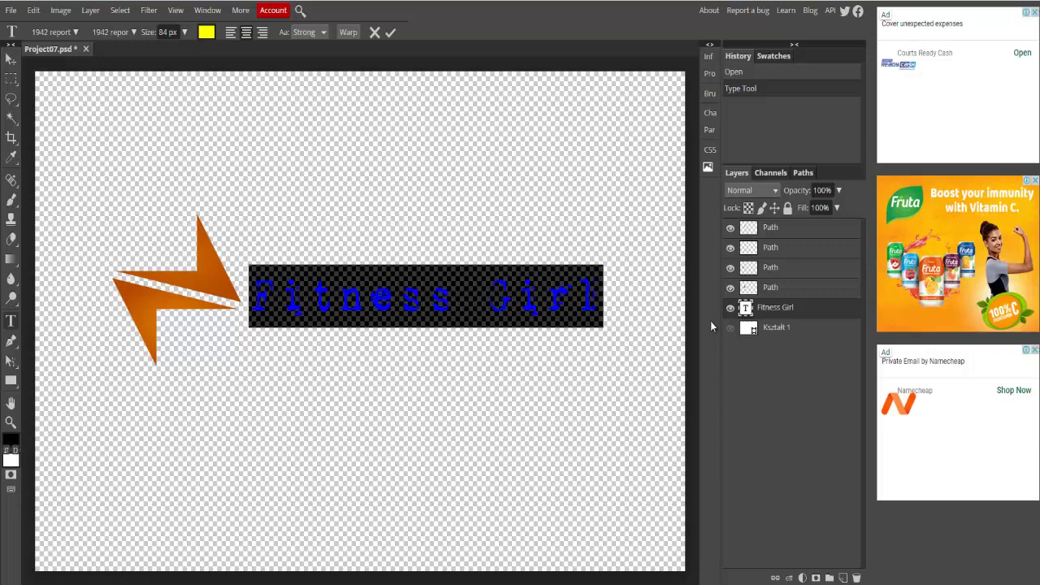
left_click(730, 329)
Toggle the white background layer and undo an accidentally added text layer
left_click(730, 329)
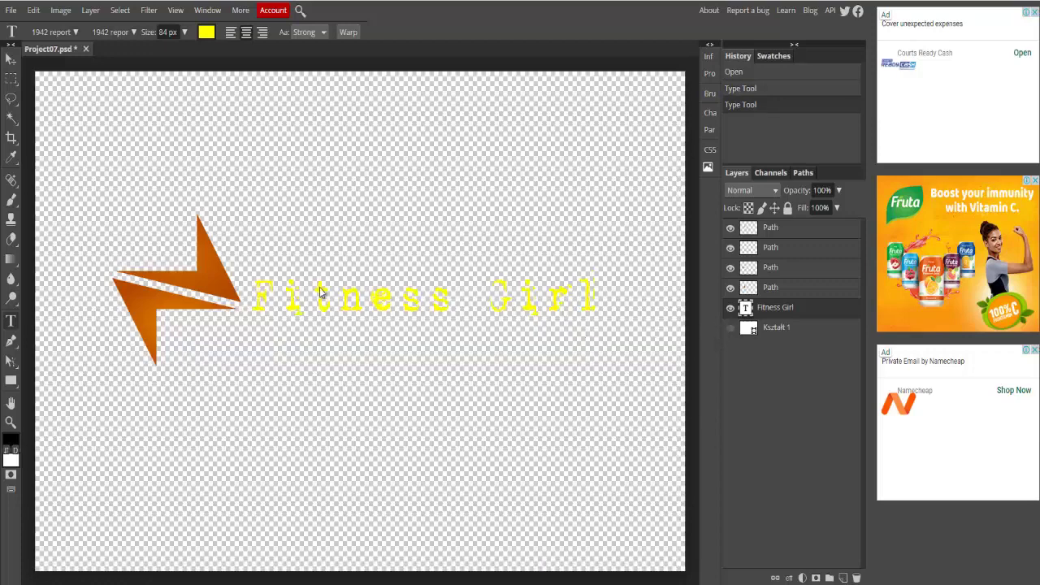
left_click(474, 286)
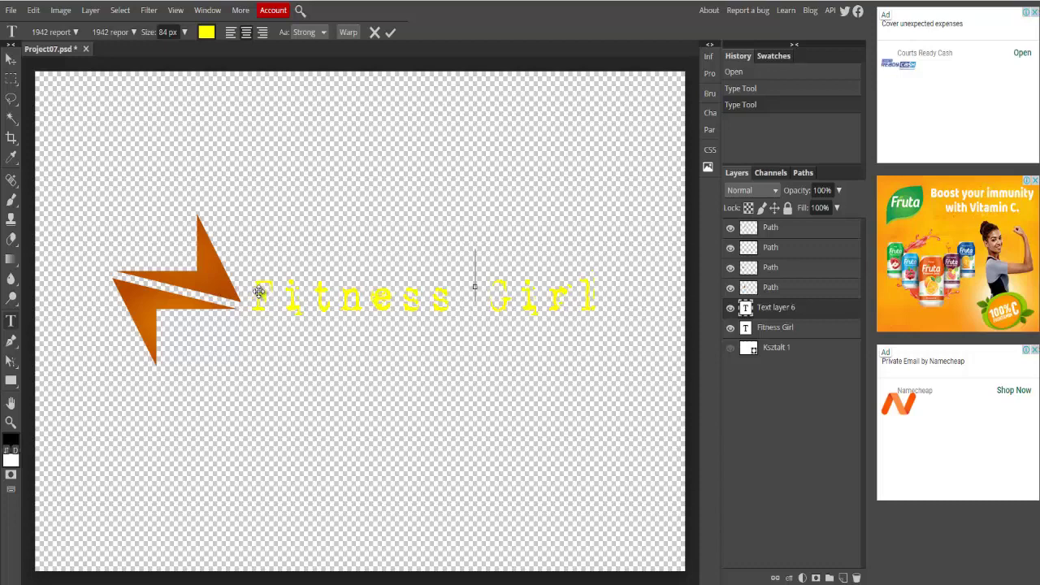
left_click(33, 10)
left_click(44, 30)
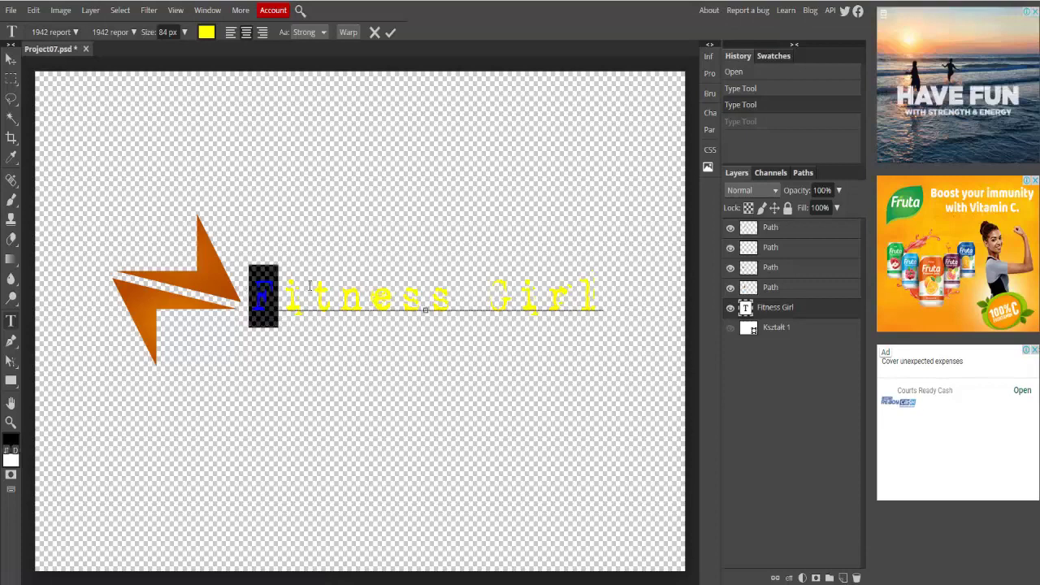
Recolour the whole Fitness Girl text pure red and commit the edit
left_click_drag(262, 289, 597, 296)
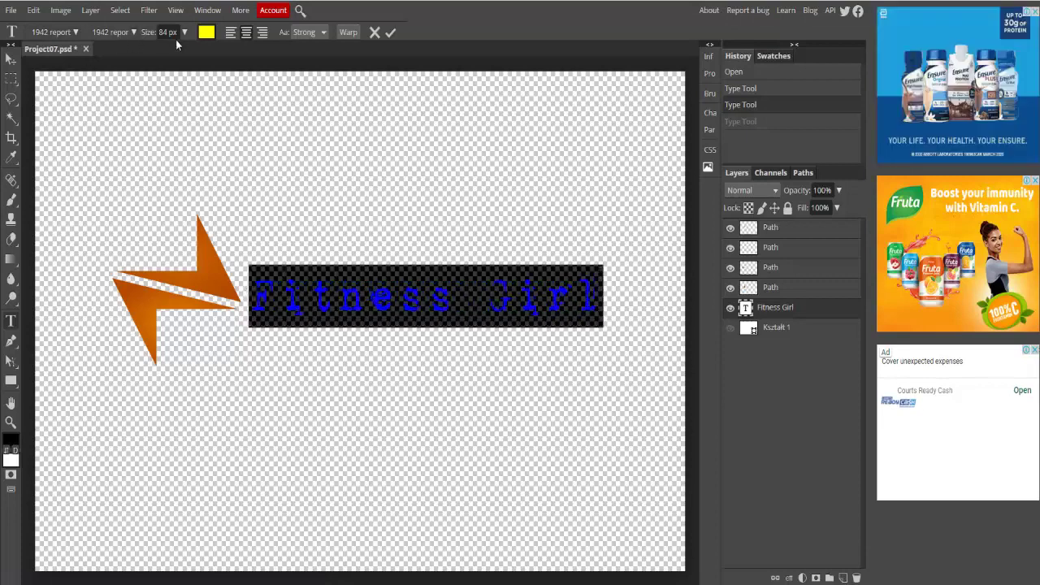
left_click(204, 36)
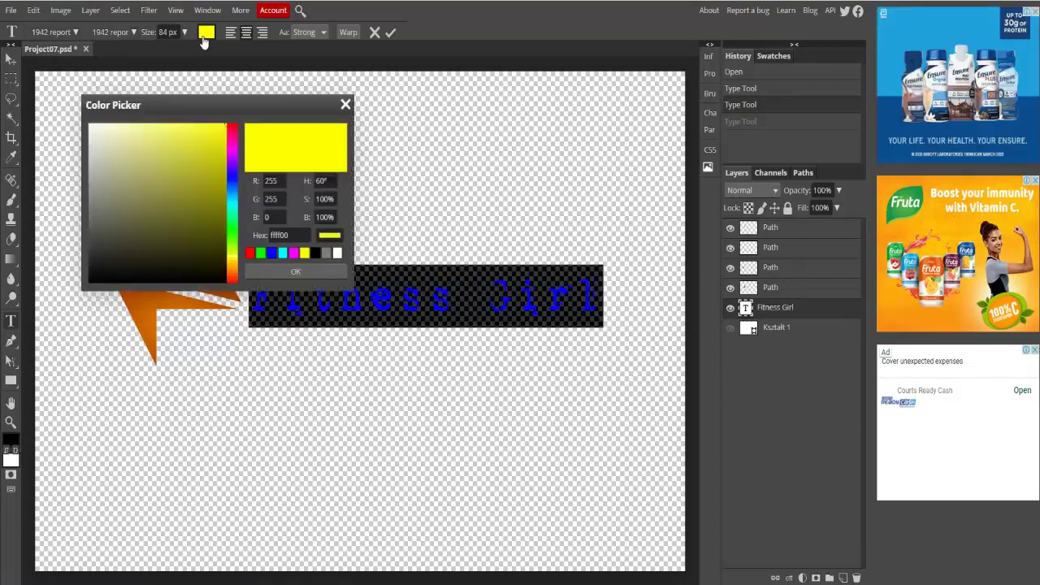
left_click(232, 131)
left_click(231, 123)
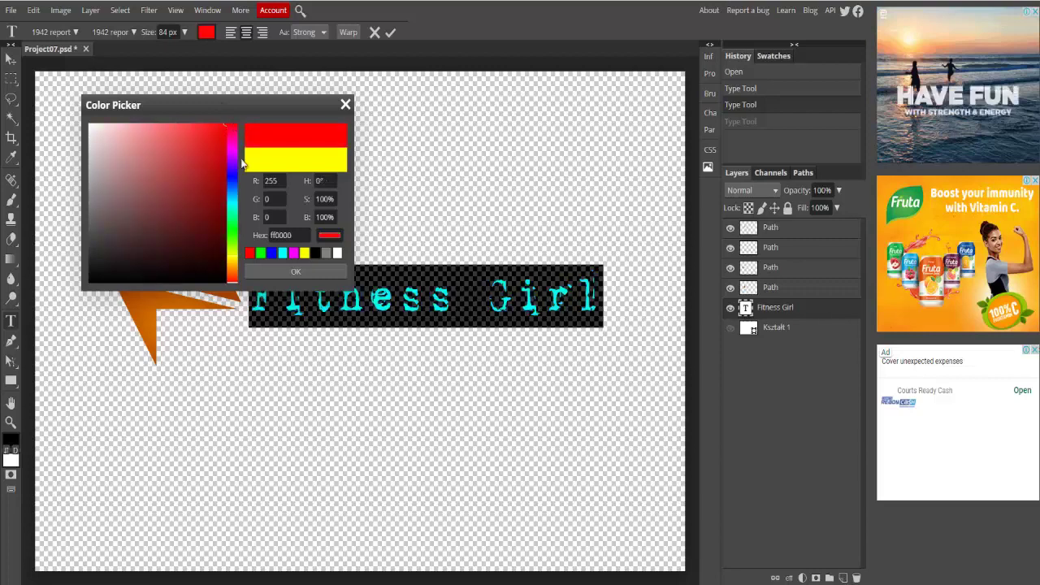
left_click(298, 270)
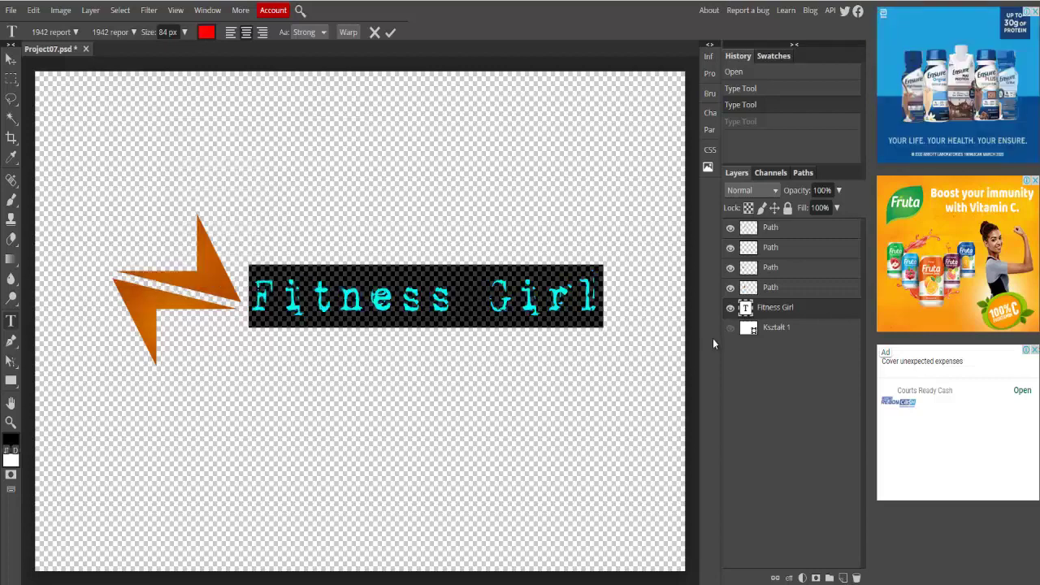
key("Escape")
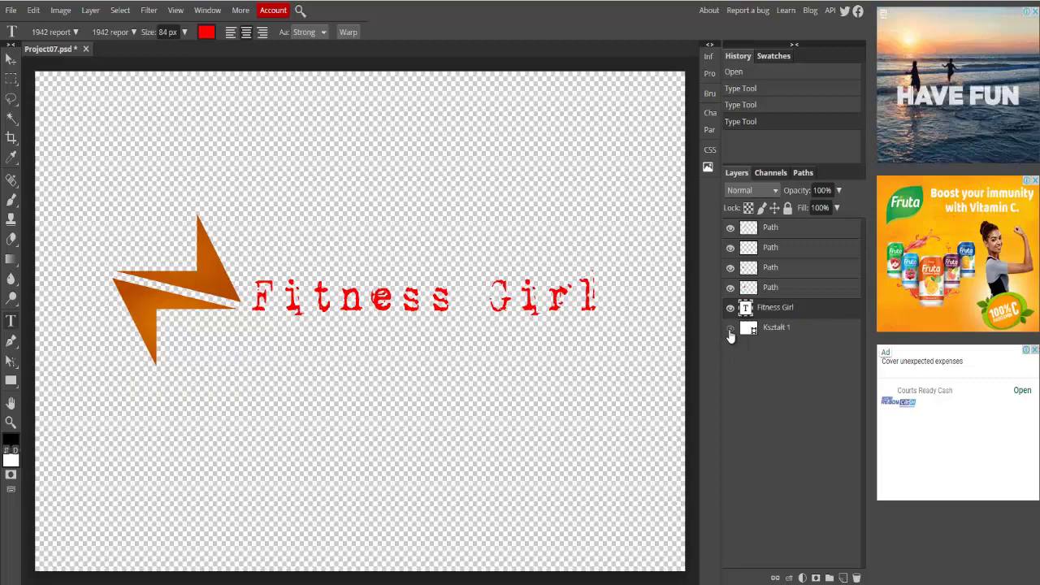
left_click(729, 330)
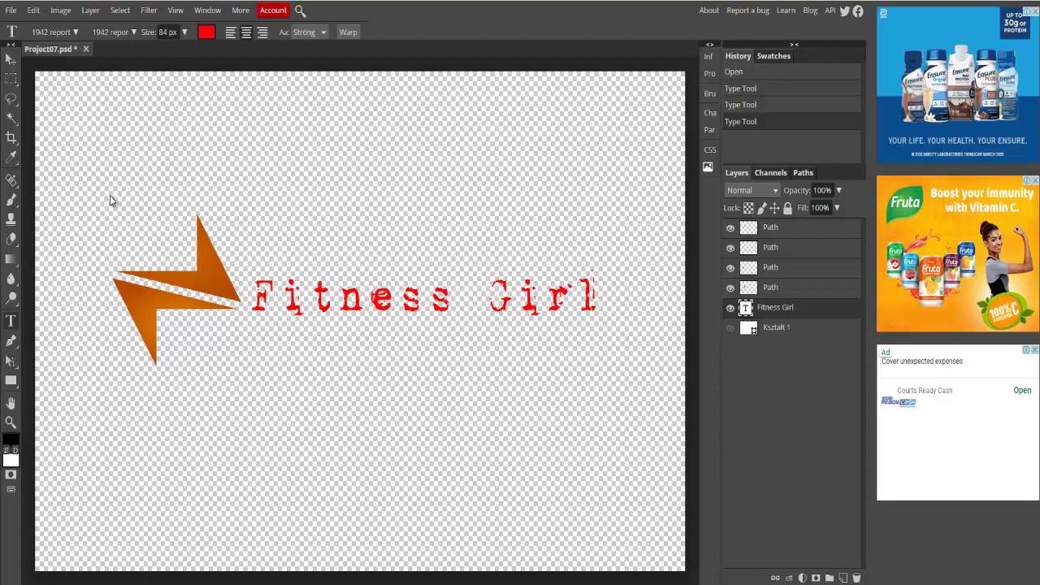
Open the Project04 logo from 300-Logos > Medical > Project04
left_click(12, 11)
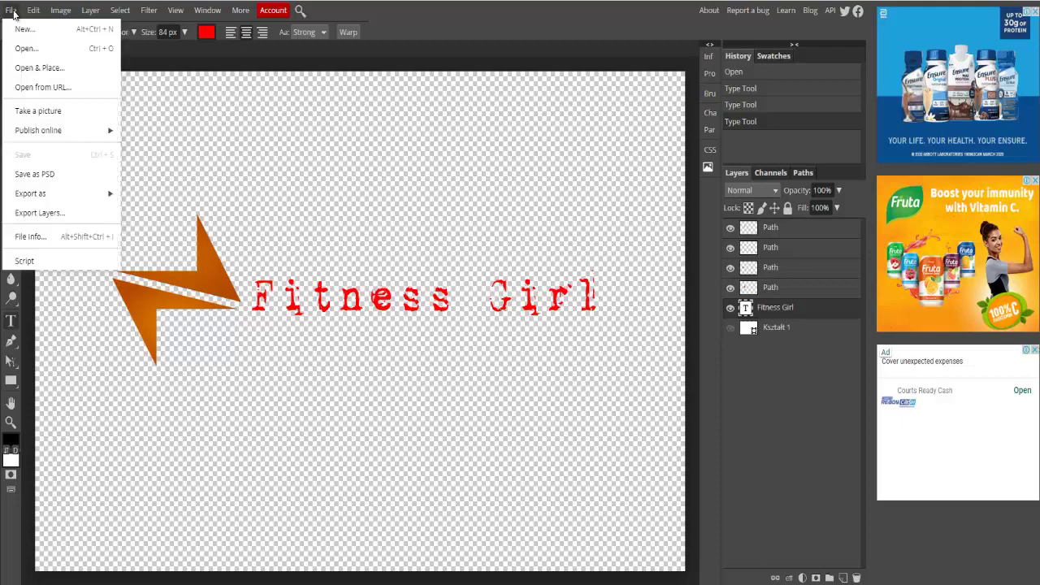
left_click(24, 48)
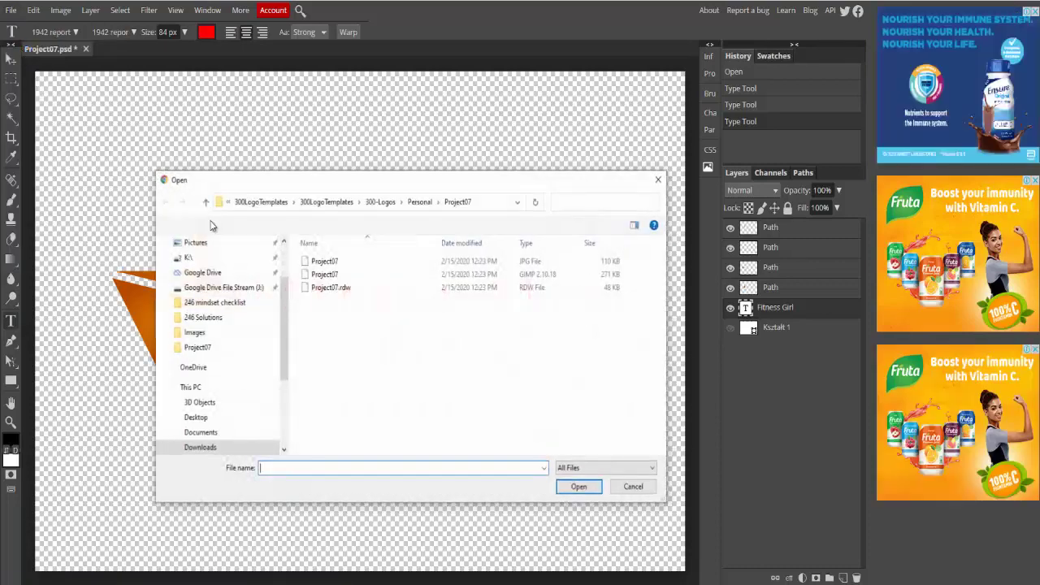
left_click(205, 206)
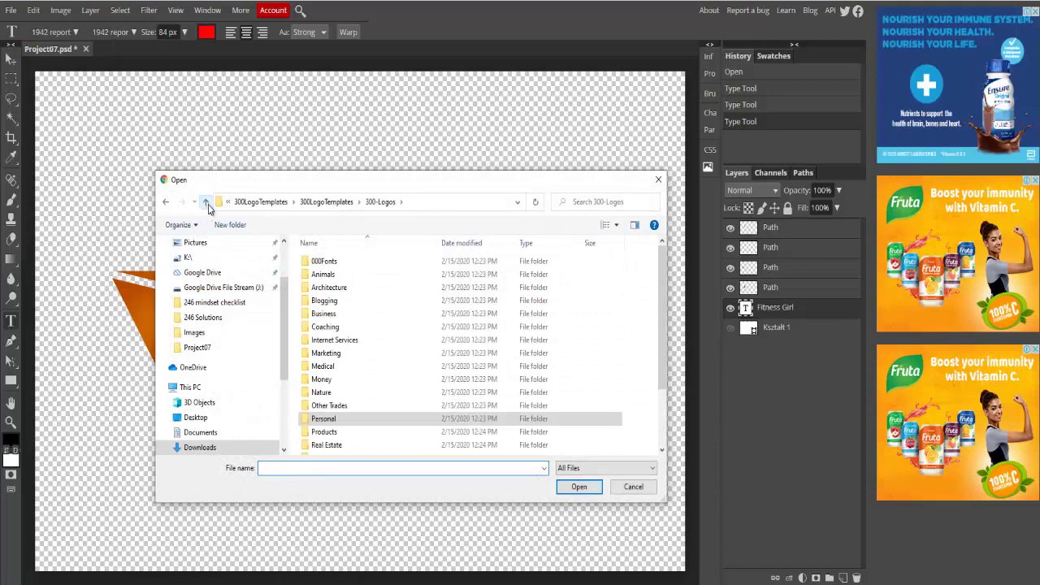
double_click(323, 366)
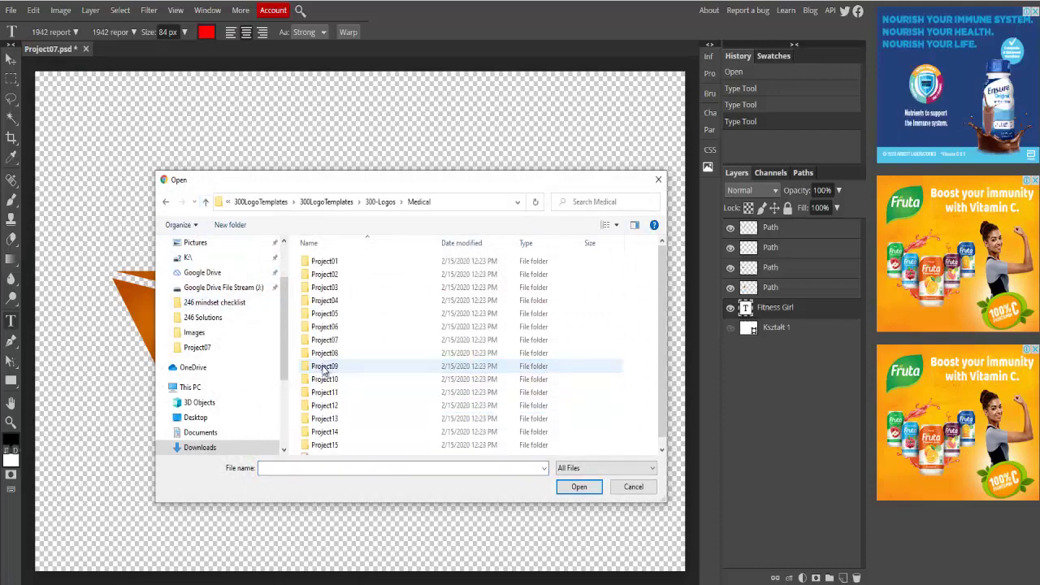
double_click(324, 301)
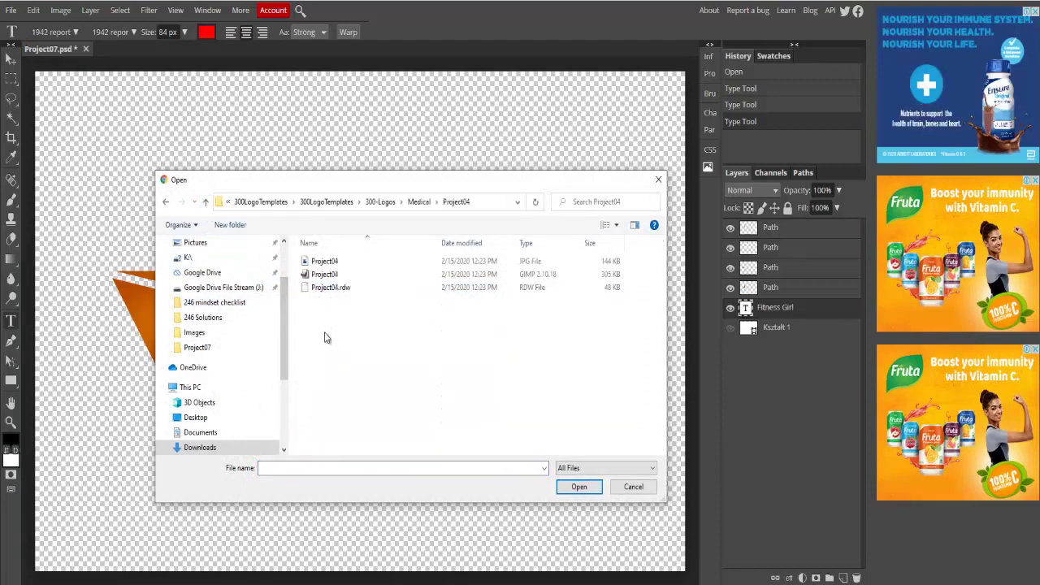
double_click(323, 274)
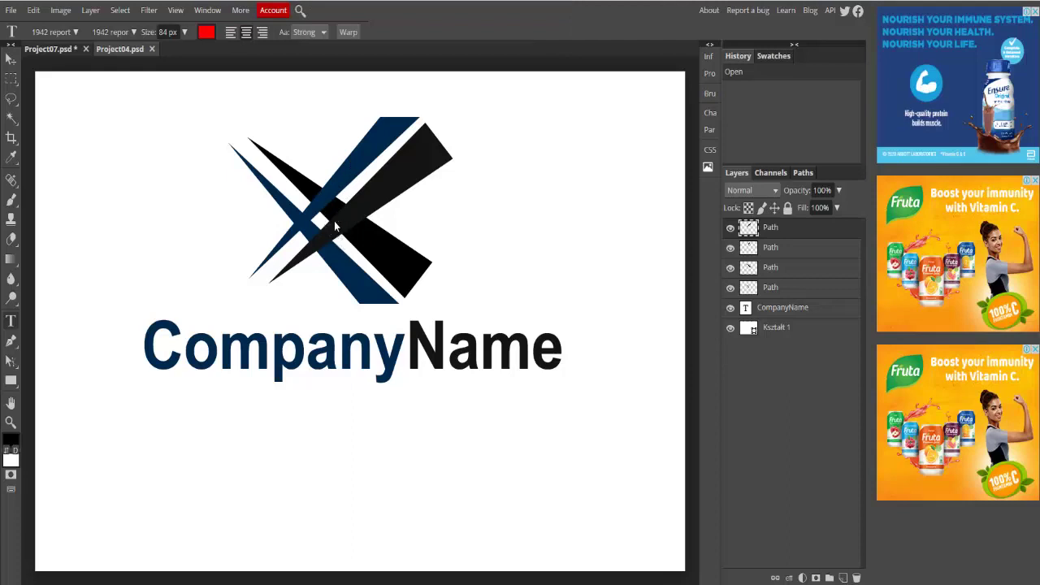
Toggle Project04's path, wedge and CompanyName layers to identify each part of the logo
left_click(729, 229)
left_click(730, 248)
left_click(731, 269)
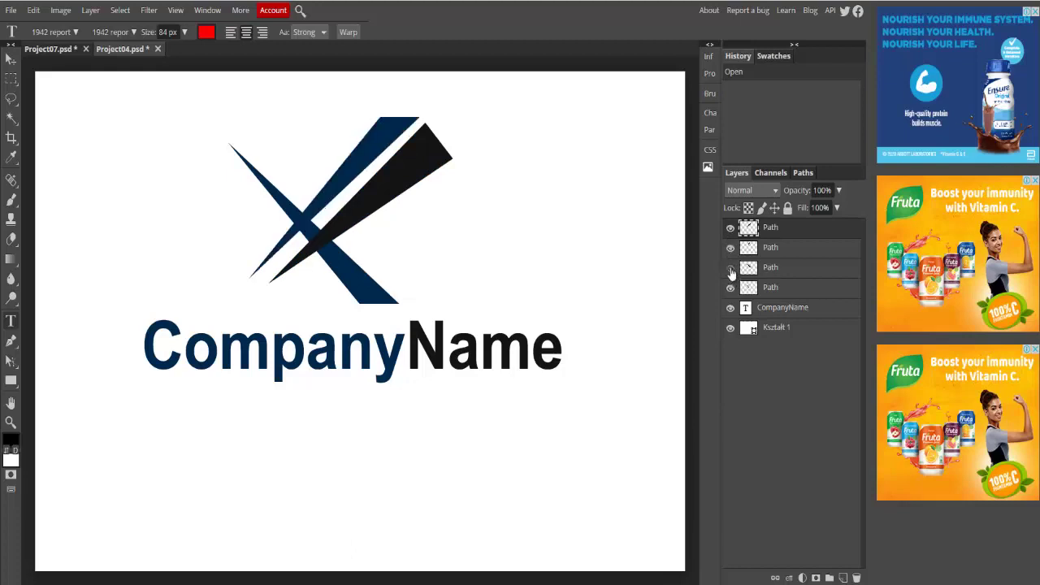
left_click(730, 288)
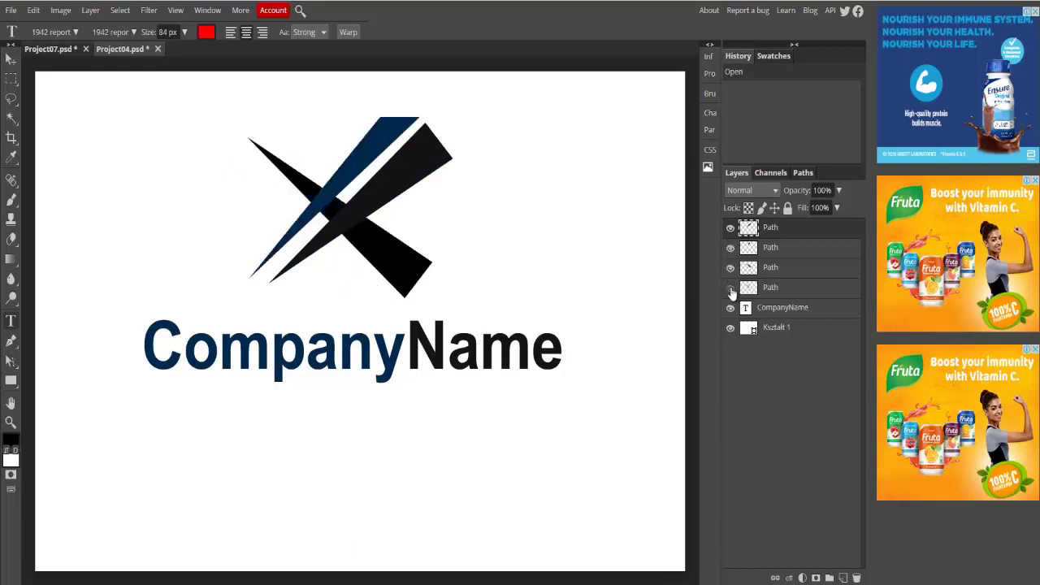
left_click(731, 309)
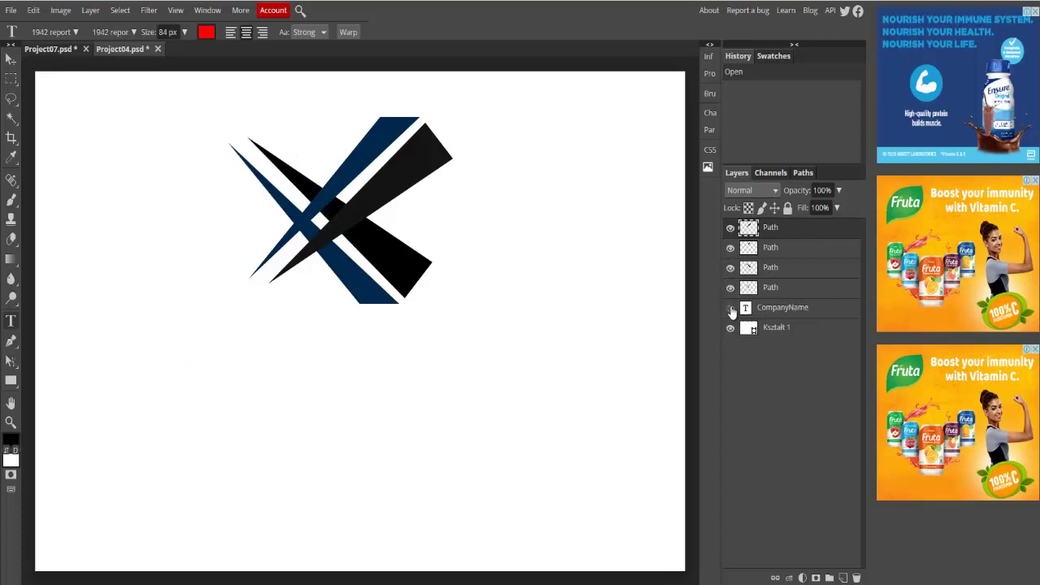
left_click(731, 308)
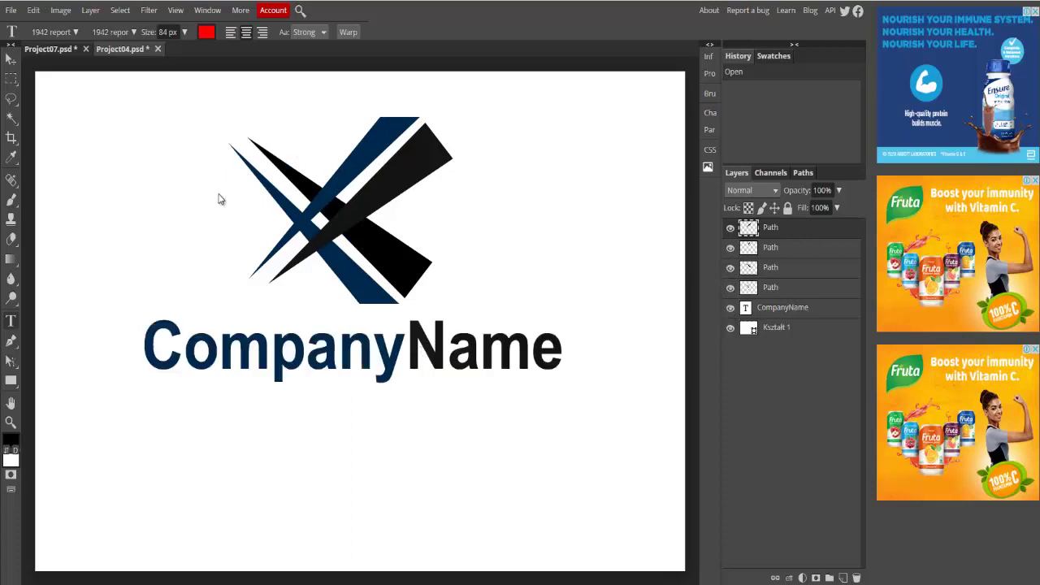
Edit Project04's CompanyName text, then hide and re-show the white background
left_click(147, 339)
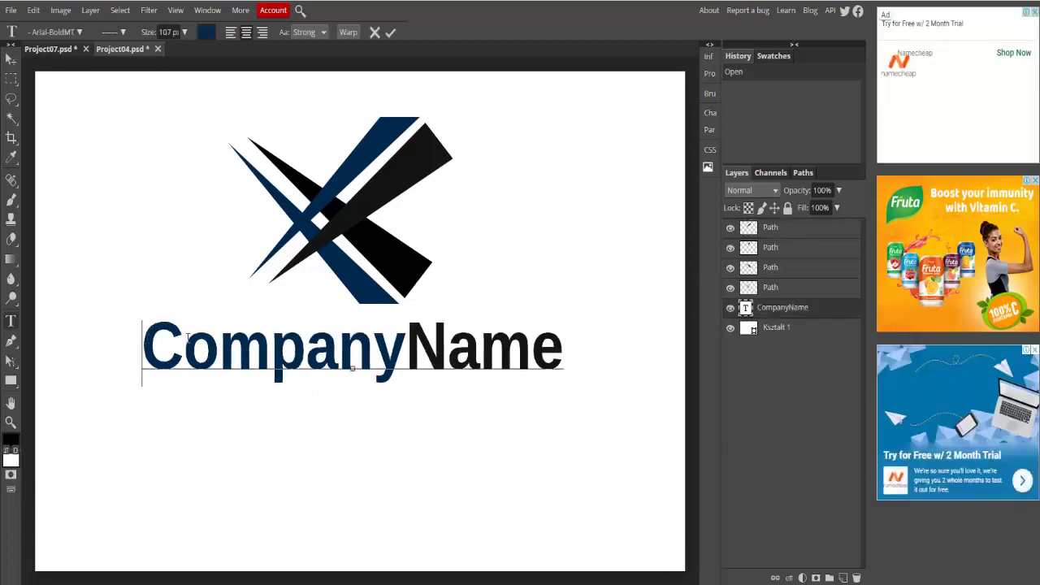
left_click(730, 328)
left_click(730, 329)
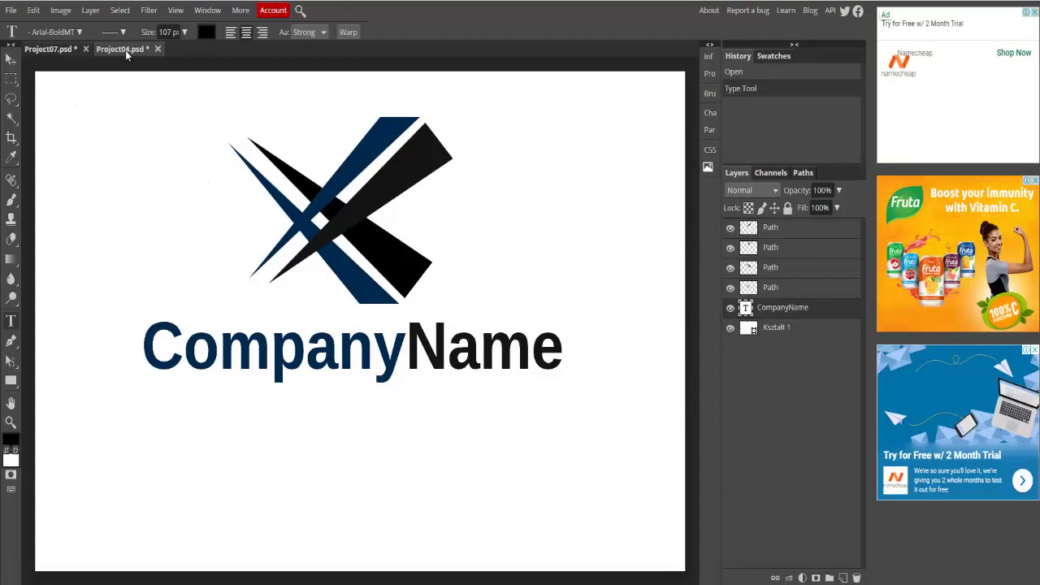
Back in the Fitness Girl document, adjust the gap between Fitness and Girl
left_click(68, 50)
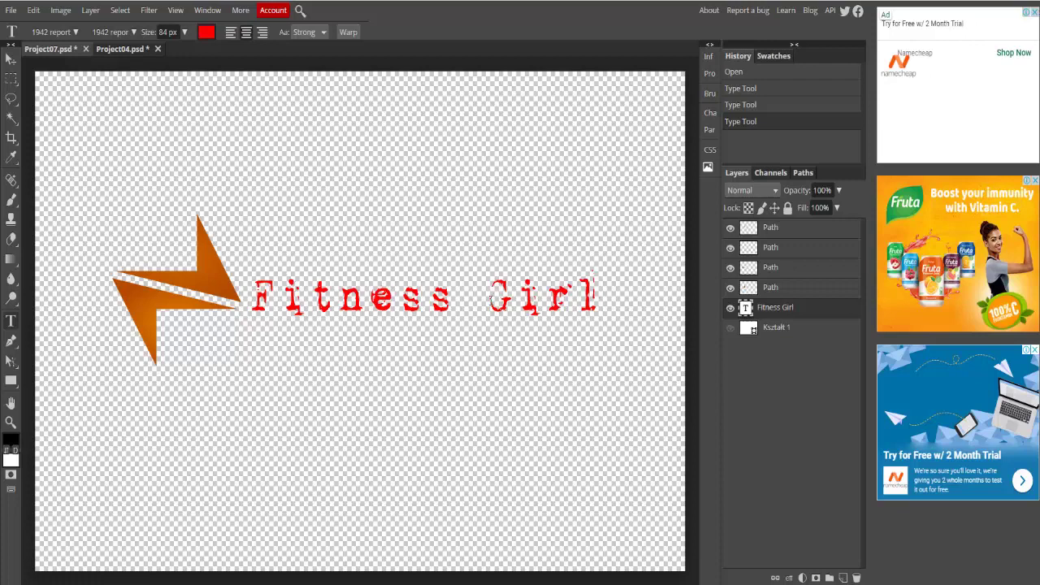
left_click(468, 299)
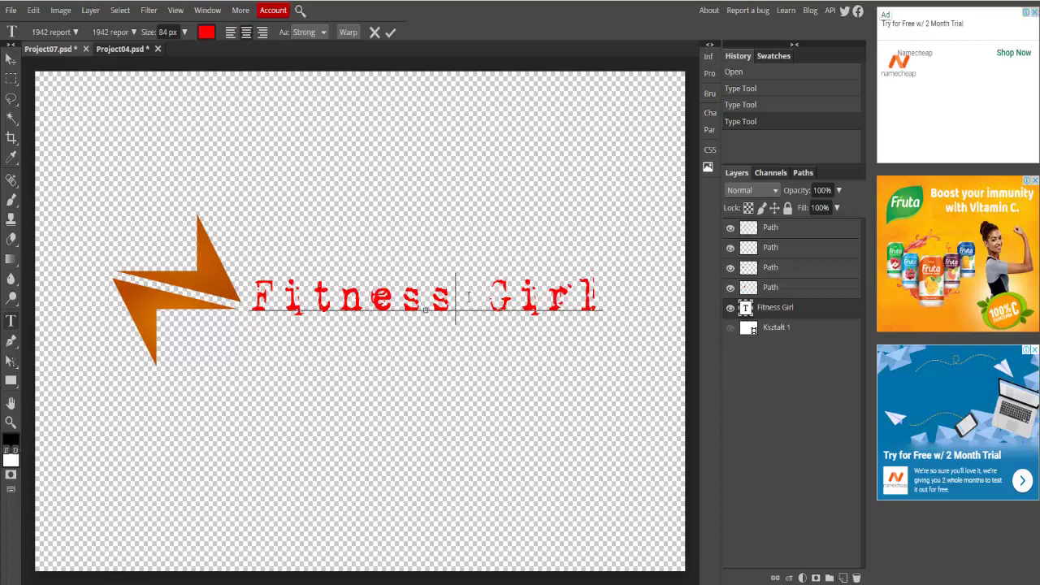
key("Delete")
Export the logo as PNG, saving it as Project07.png
left_click(9, 11)
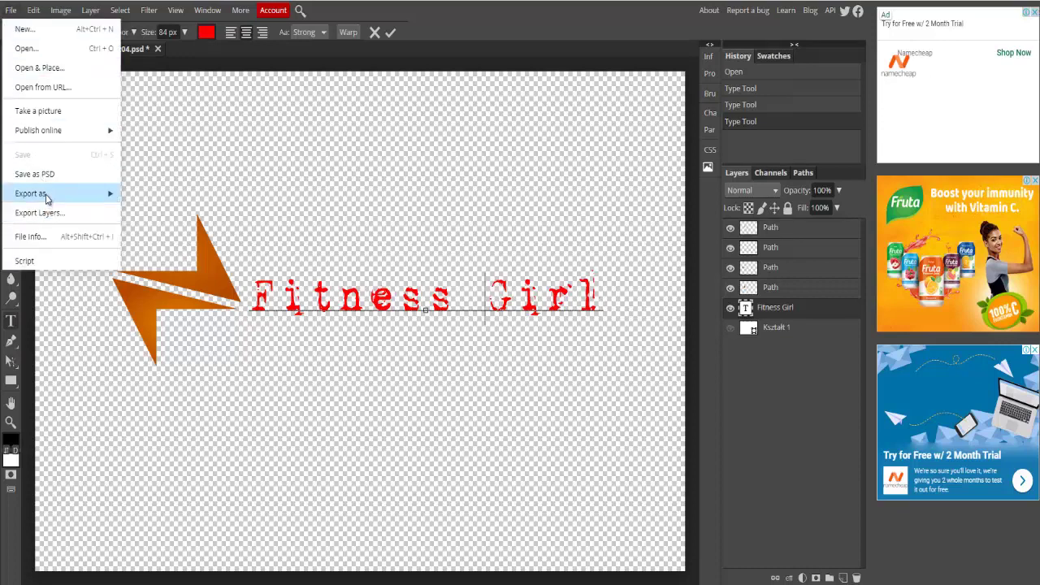
mouse_move(49, 193)
left_click(142, 194)
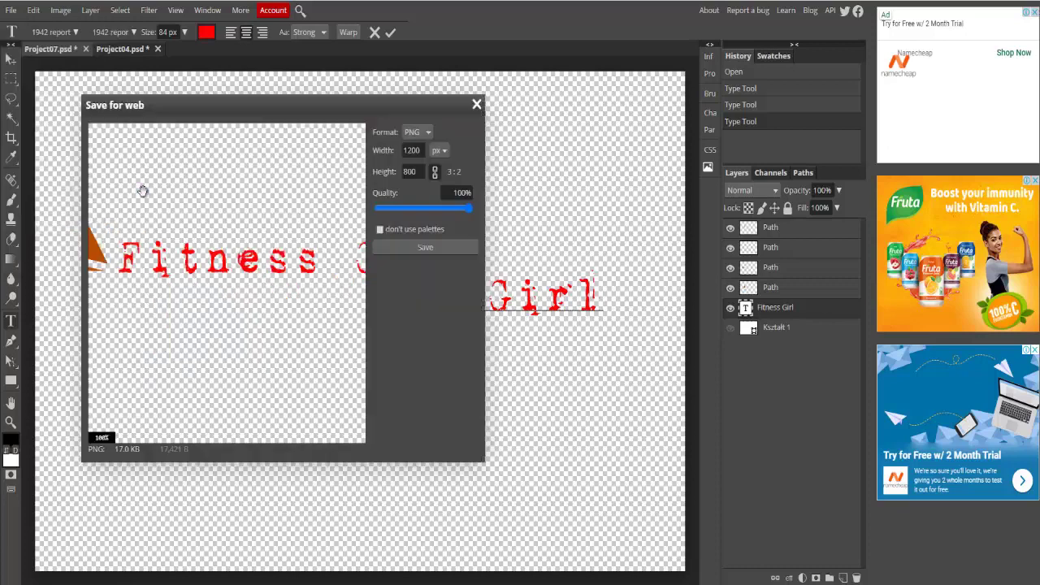
left_click(424, 248)
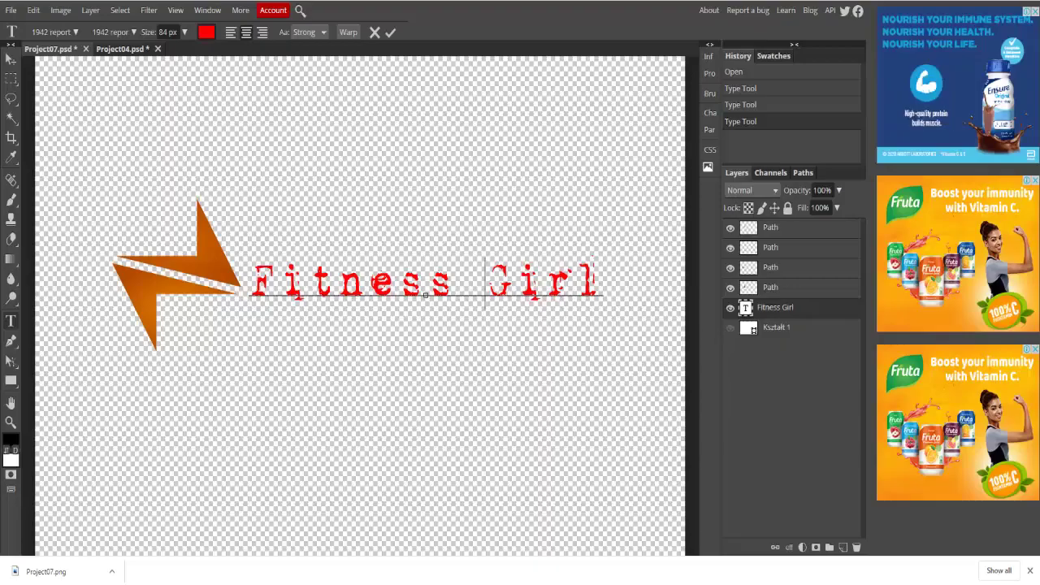
Go to resizeimage.net in a new Chrome tab
key("ctrl+t")
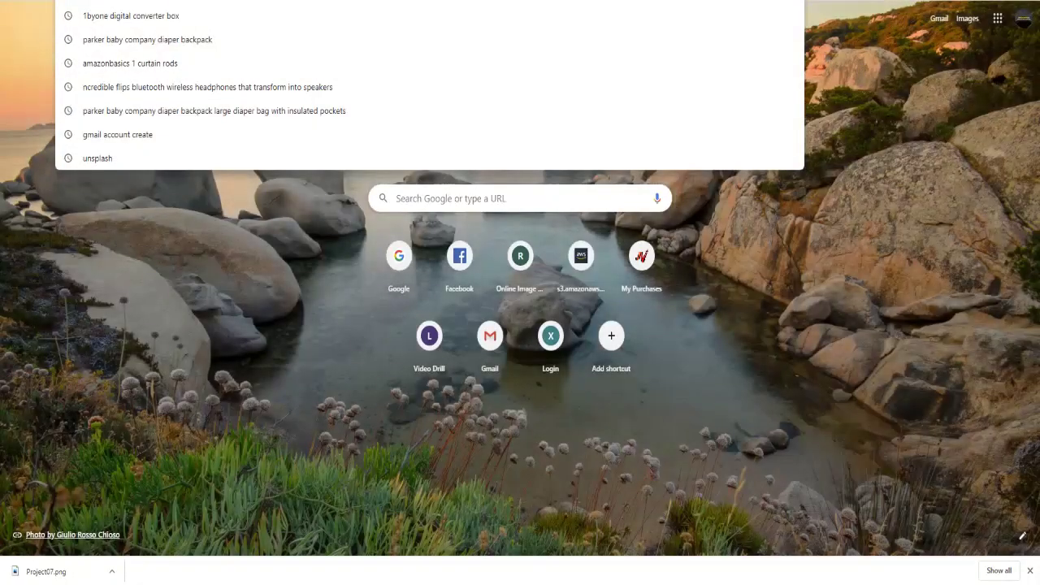
type("r")
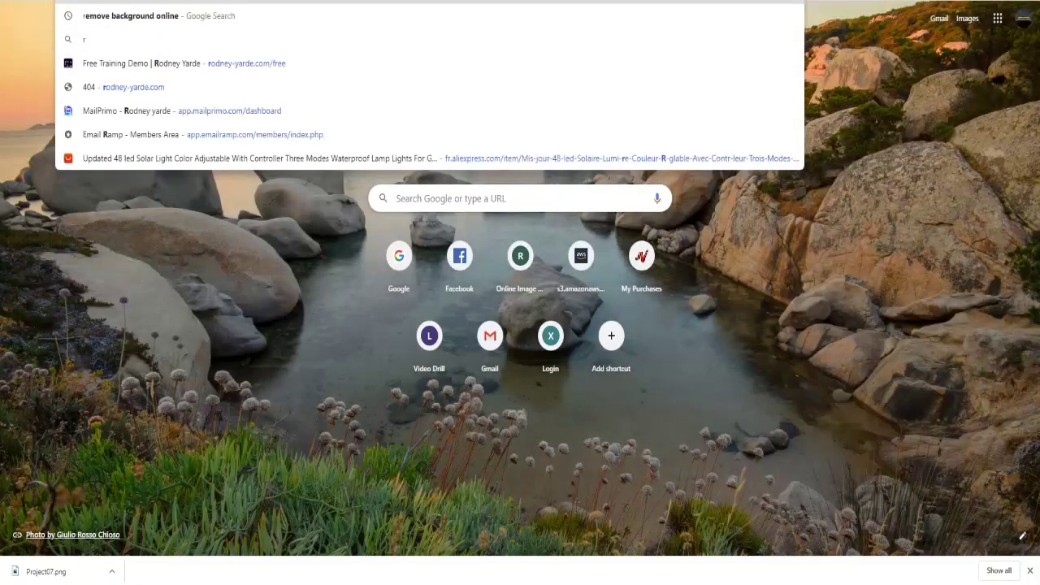
type("e")
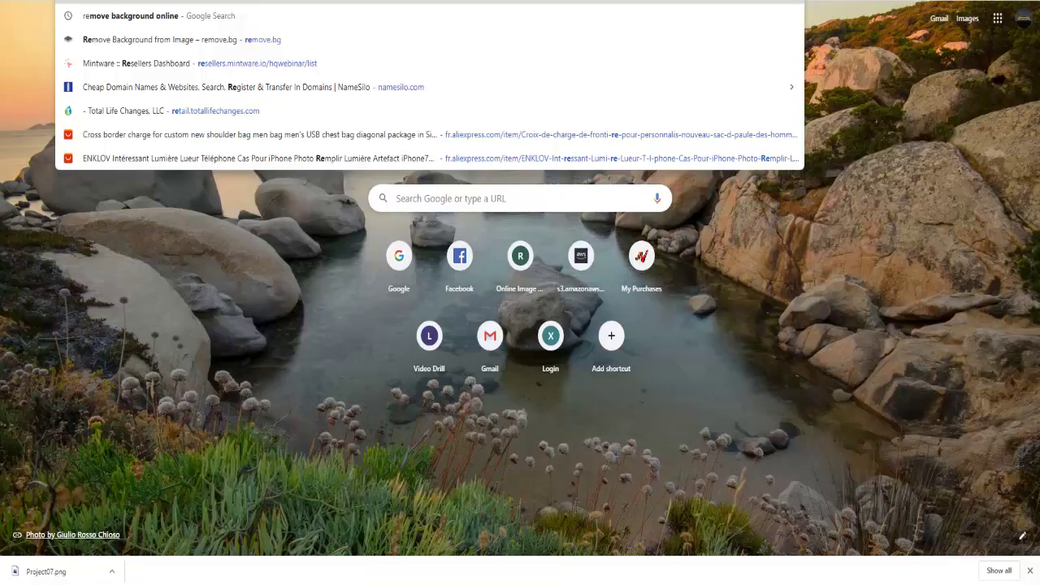
type("sizeimage.net")
key("Return")
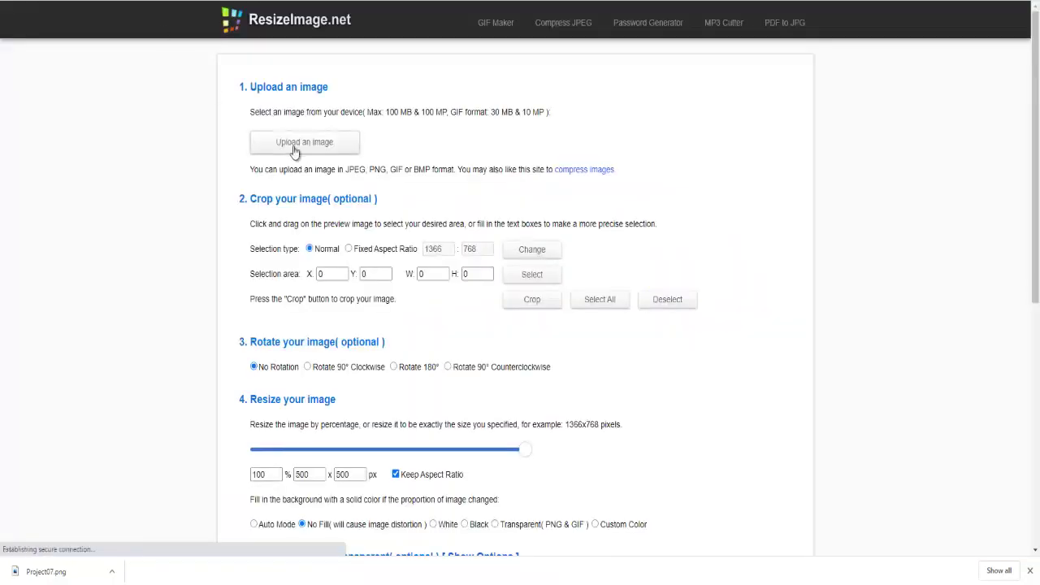
Upload Project07.png from the Downloads folder to ResizeImage.net
left_click(295, 146)
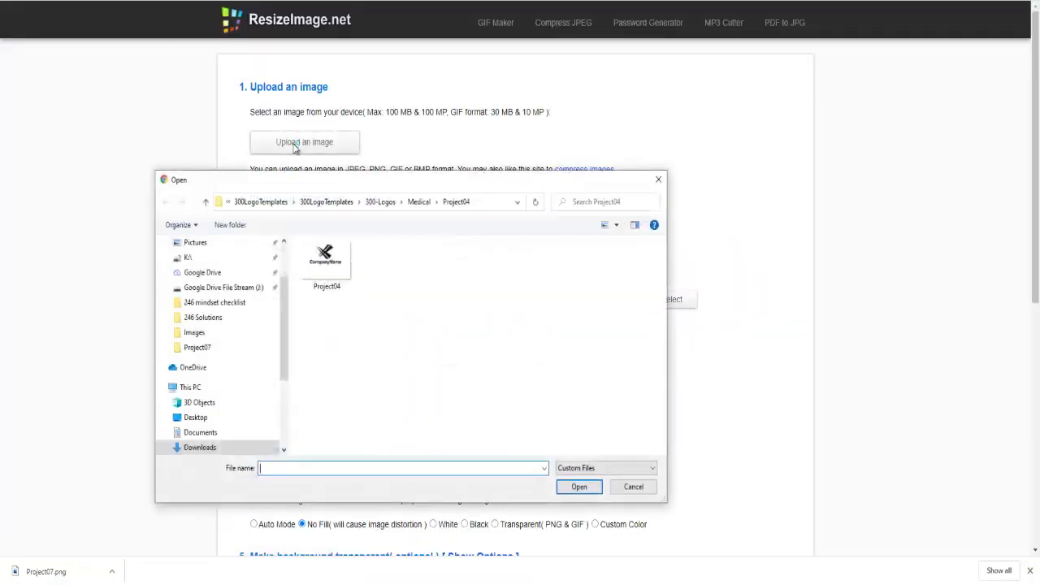
mouse_move(220, 341)
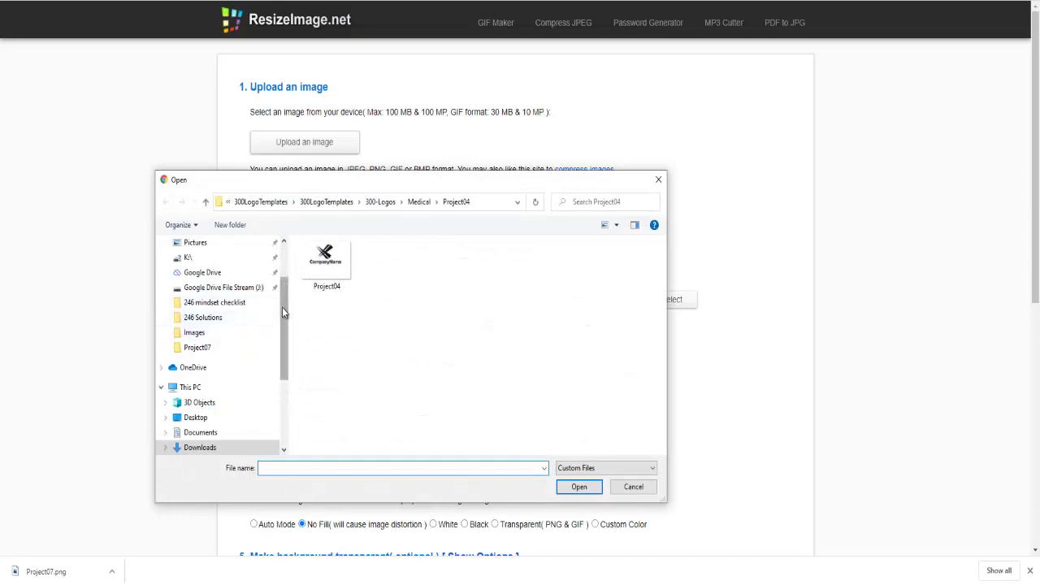
left_click_drag(282, 307, 280, 365)
left_click(199, 307)
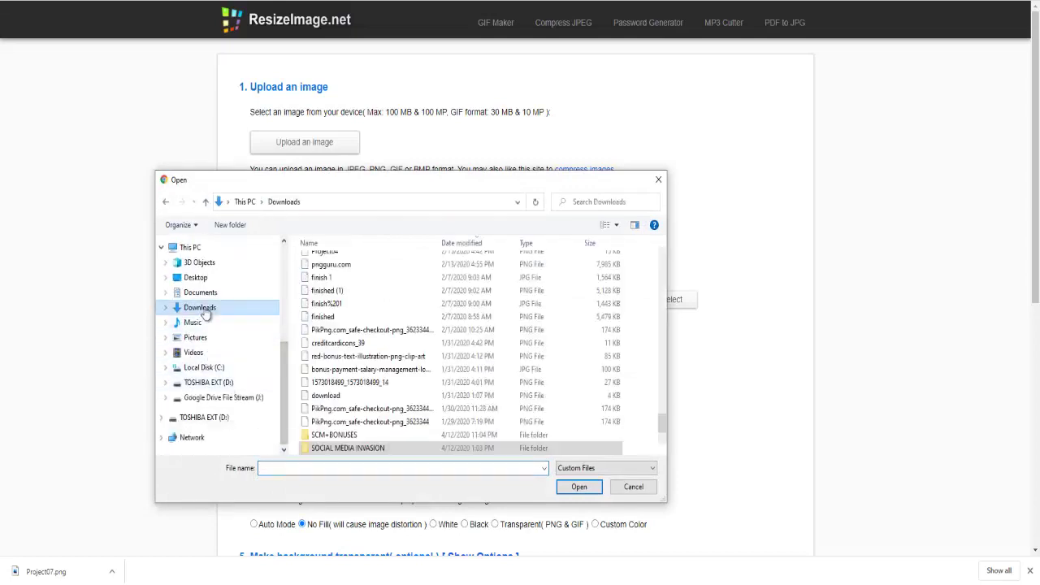
scroll(406, 341, "up", 10)
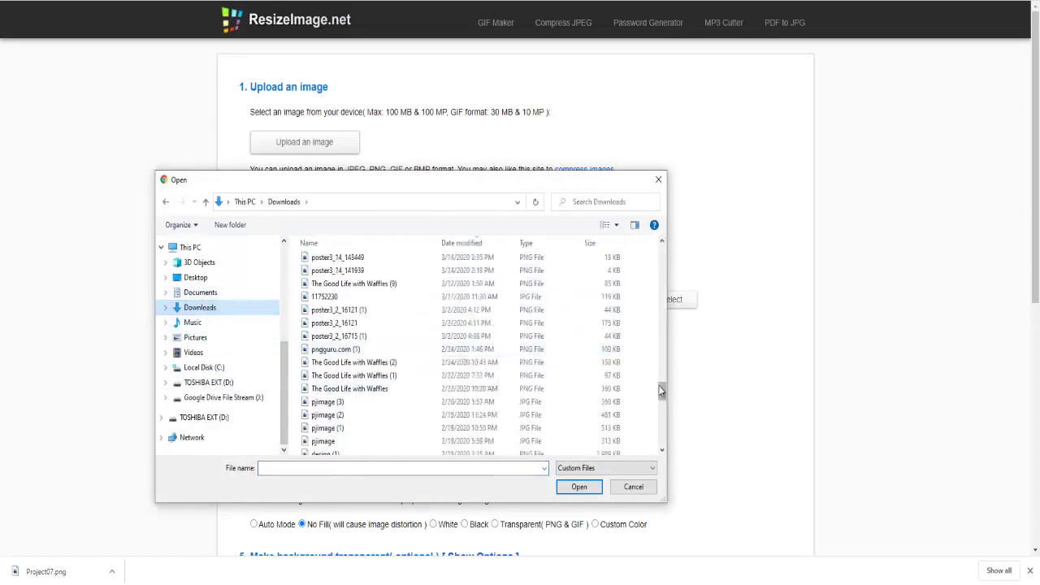
left_click_drag(661, 391, 661, 253)
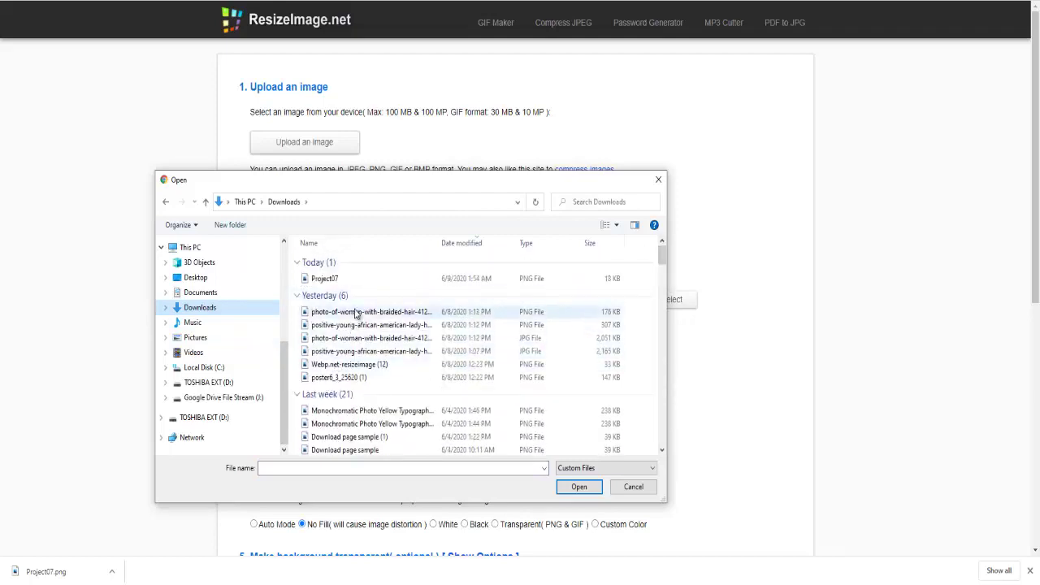
double_click(331, 279)
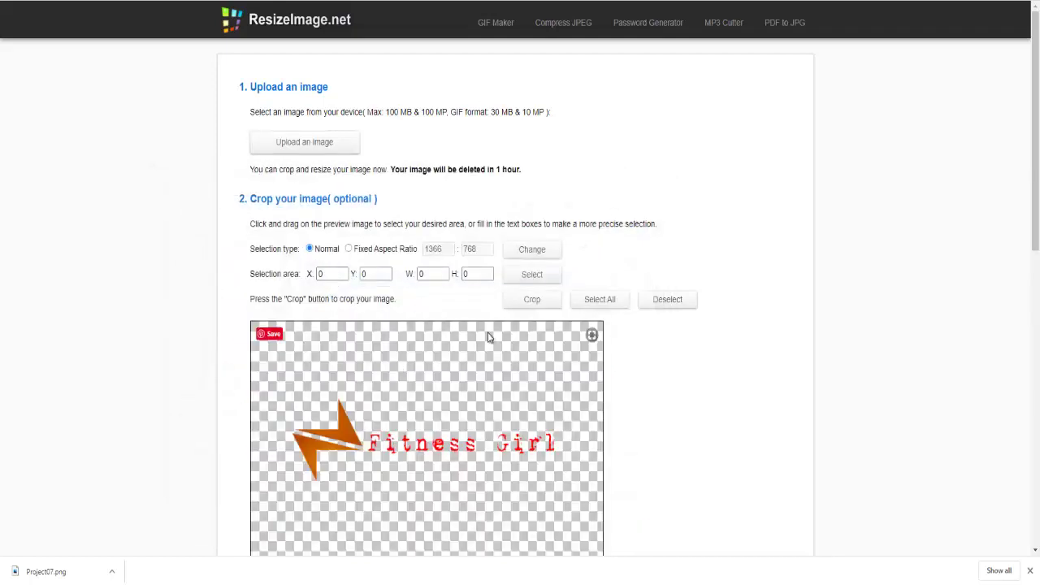
Mark a crop box hugging the Fitness Girl icon and text, trimming the empty margins
scroll(475, 337, "down", 2)
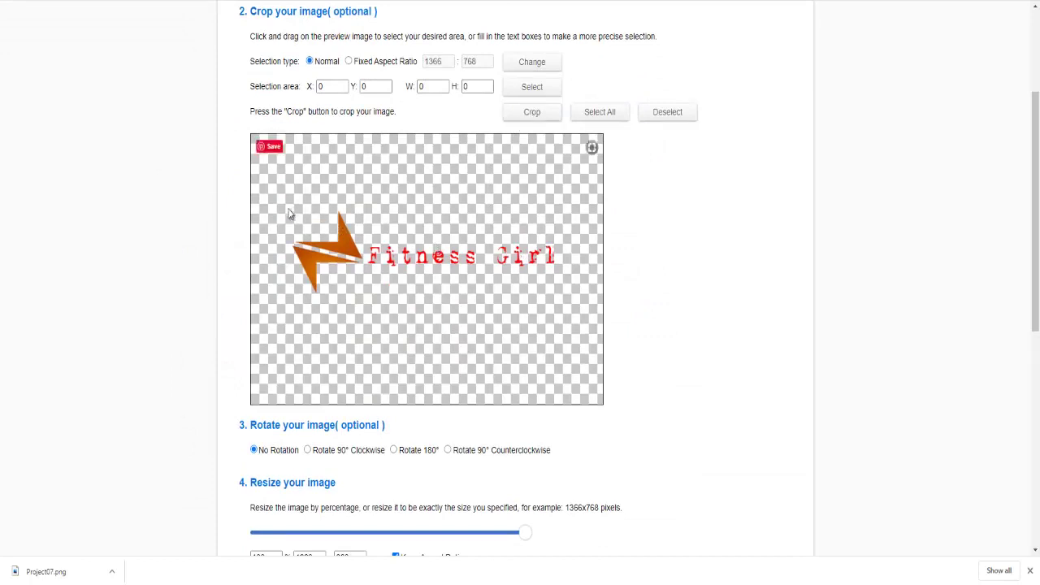
left_click_drag(281, 206, 279, 245)
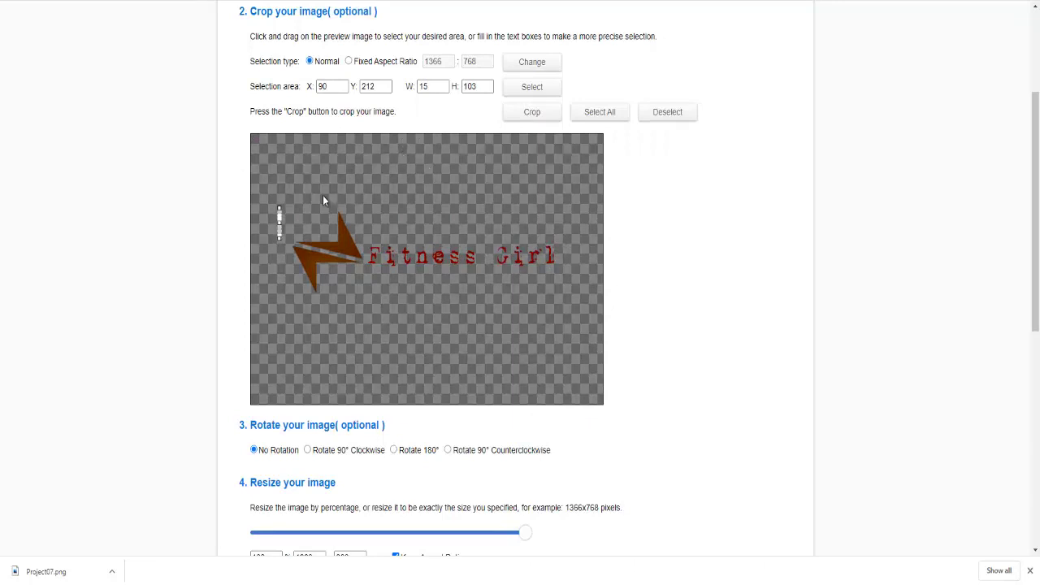
left_click(520, 240)
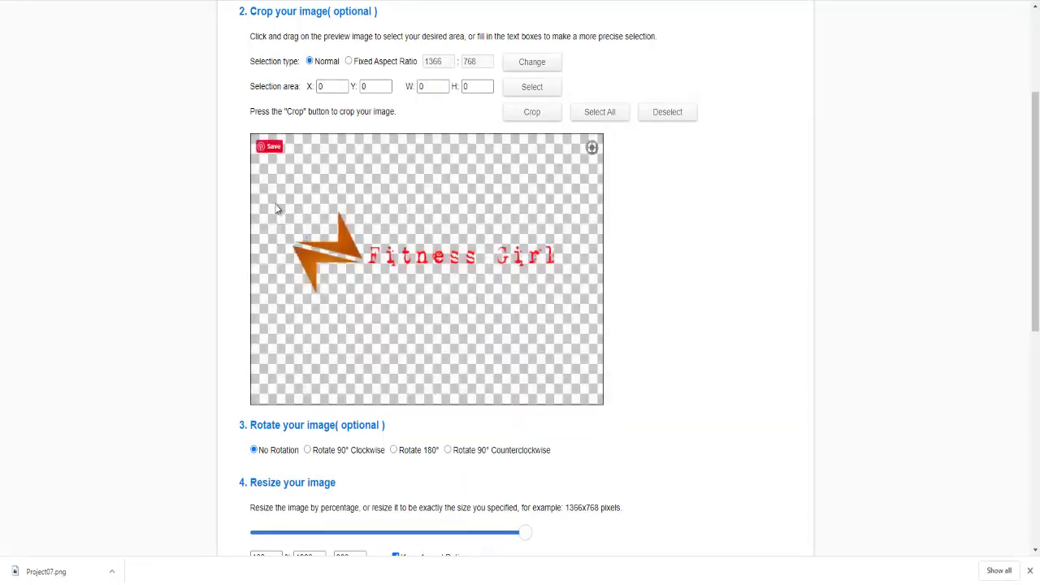
mouse_move(275, 197)
left_mouse_down()
mouse_move(273, 266)
mouse_move(577, 323)
mouse_move(581, 307)
left_mouse_up()
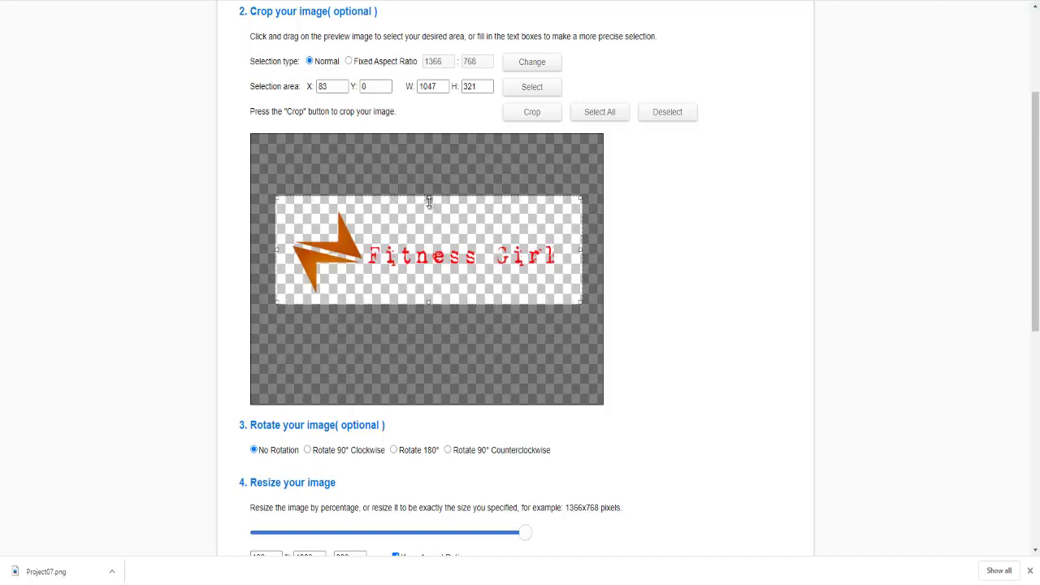
left_click_drag(429, 196, 429, 205)
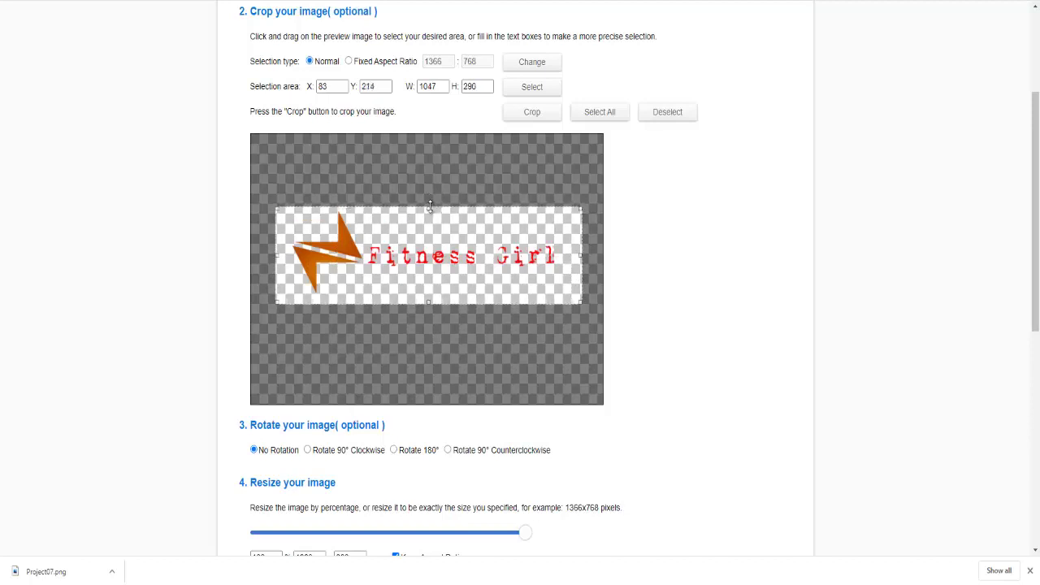
left_click_drag(582, 257, 561, 258)
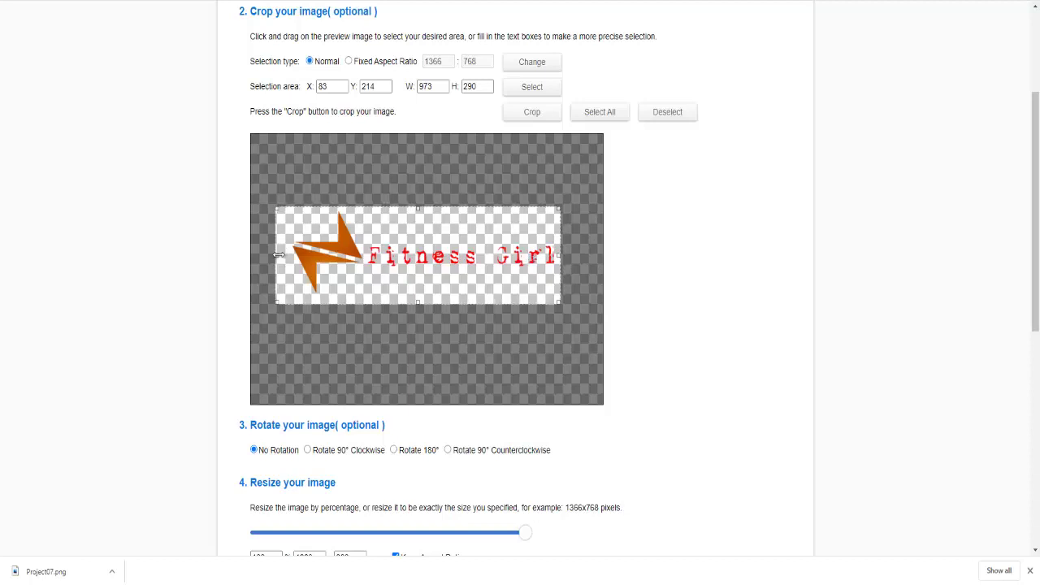
left_click_drag(276, 255, 287, 254)
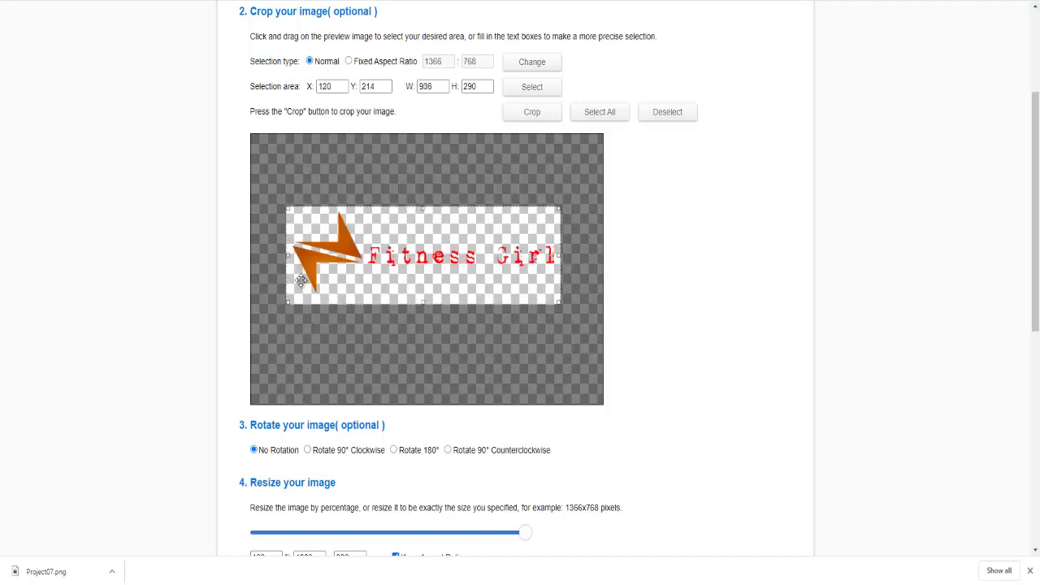
Apply the crop to the marked logo area
left_click(530, 114)
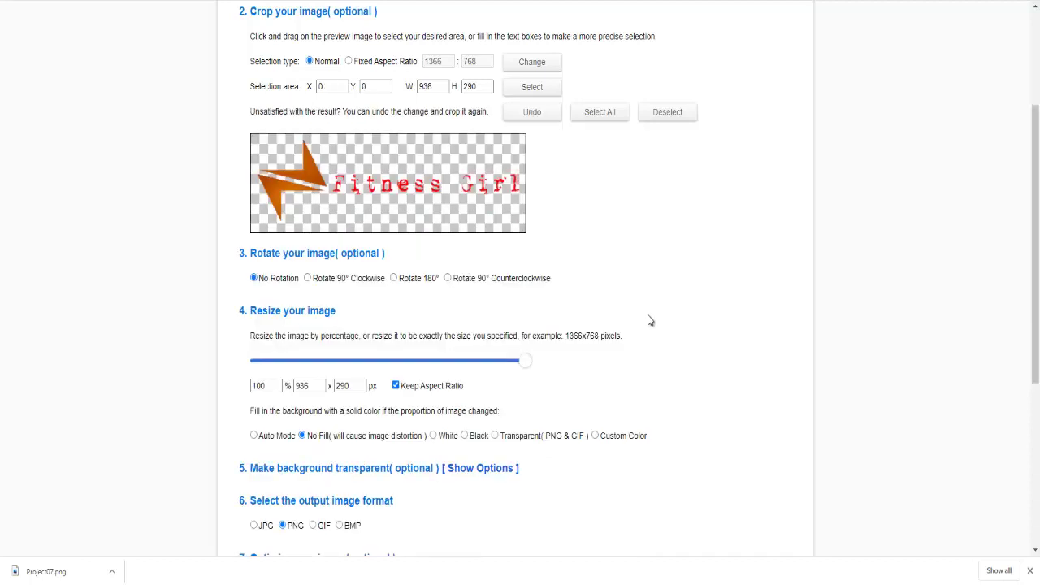
scroll(669, 321, "down", 3)
scroll(669, 324, "up", 3)
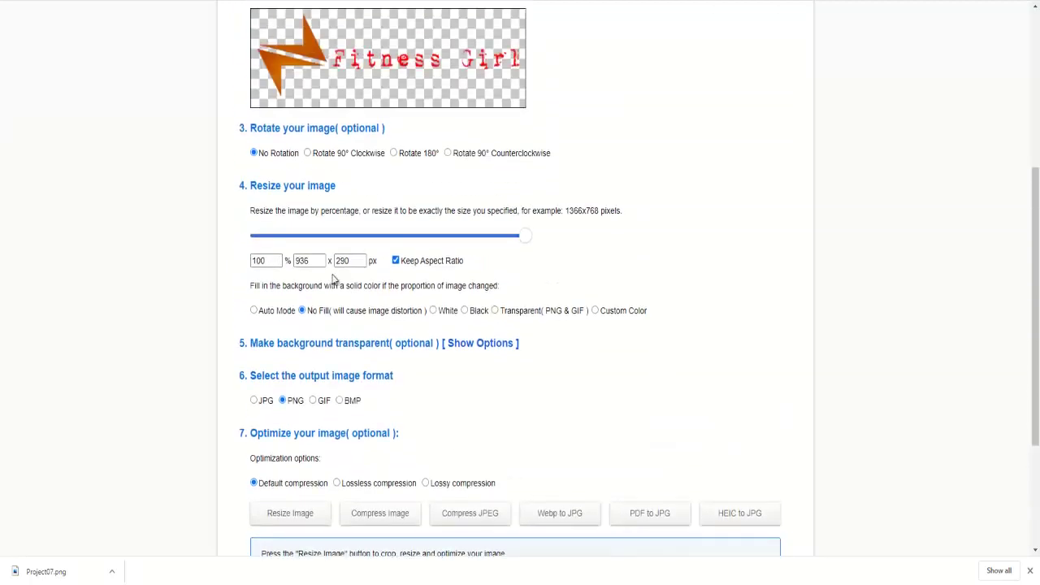
Resize the cropped logo to 500 × 150 pixels with aspect ratio unlocked
left_click(396, 263)
double_click(311, 260)
type("500")
double_click(343, 261)
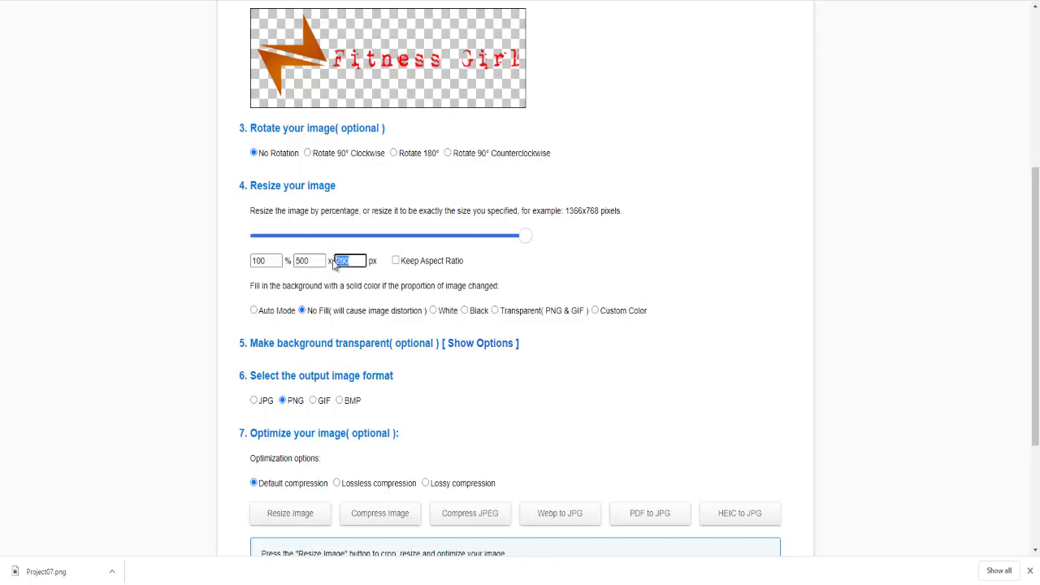
type("150")
scroll(365, 457, "down", 3)
left_click(297, 392)
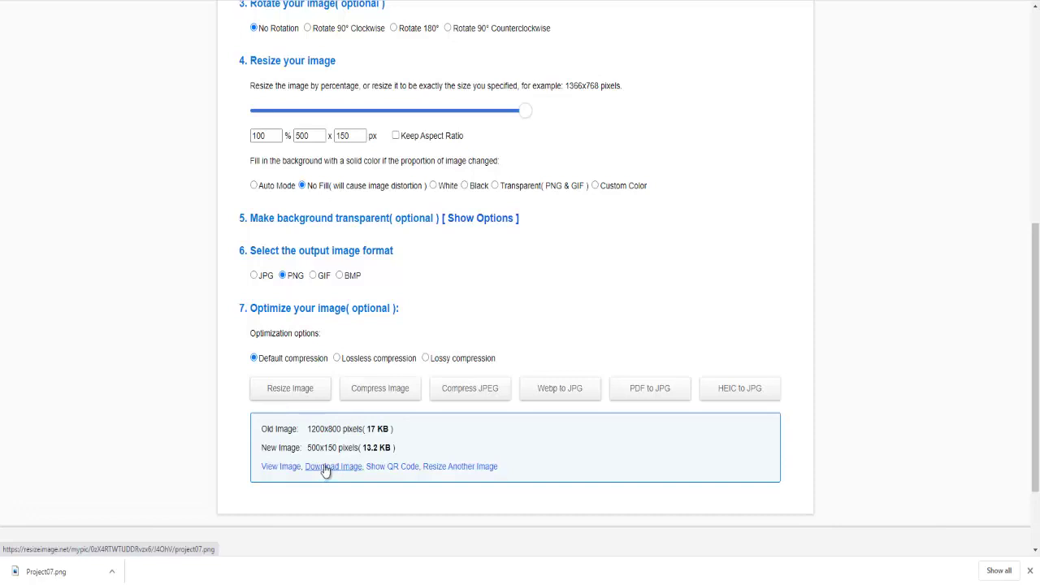
scroll(550, 264, "up", 7)
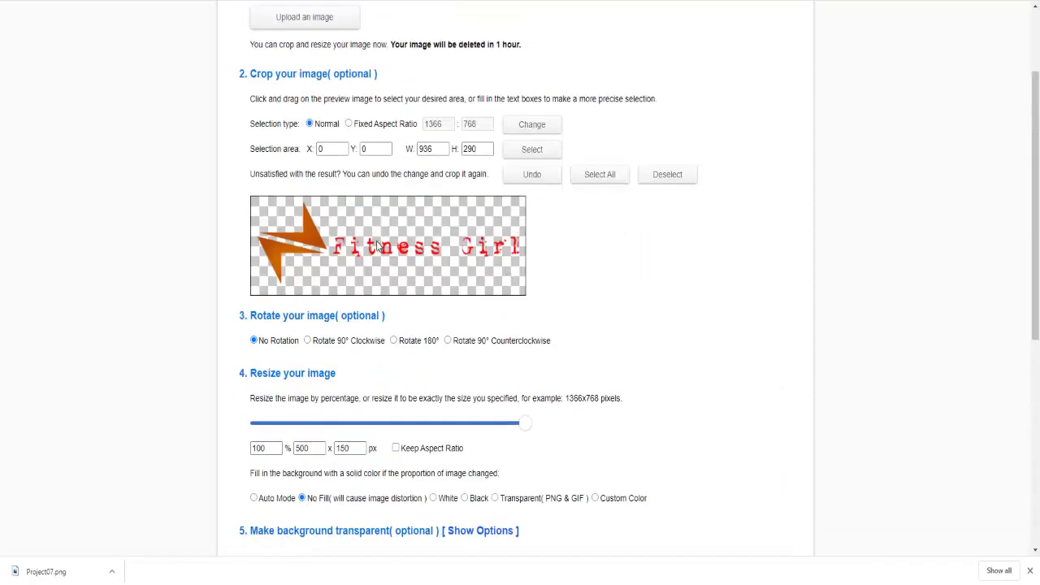